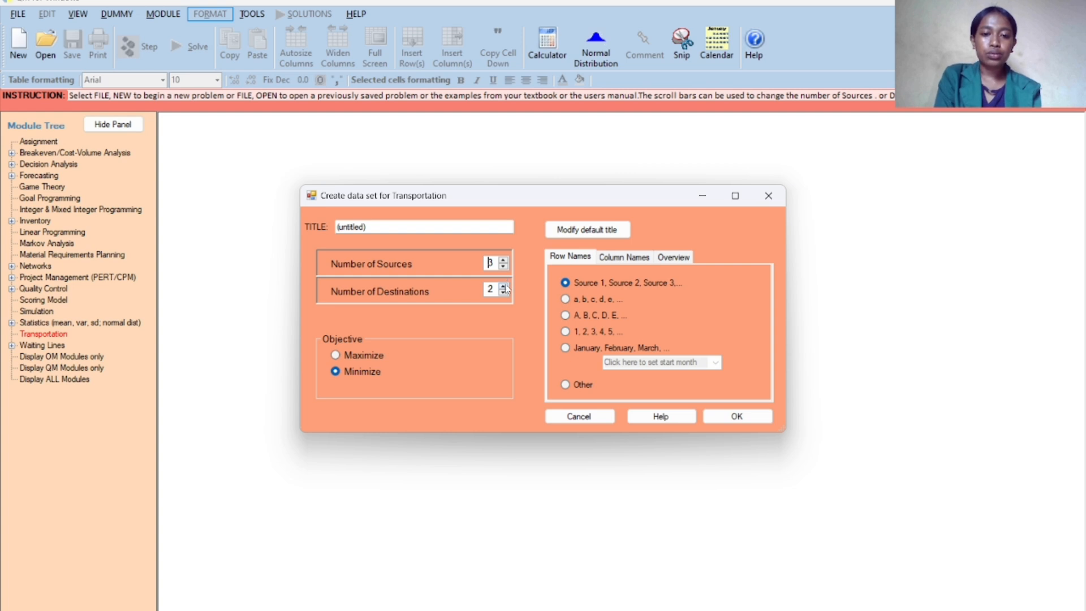
Step: Set the number of destinations to 4, choose the A, B, C, D, E row naming, and create the transportation data set
click(503, 287)
click(504, 286)
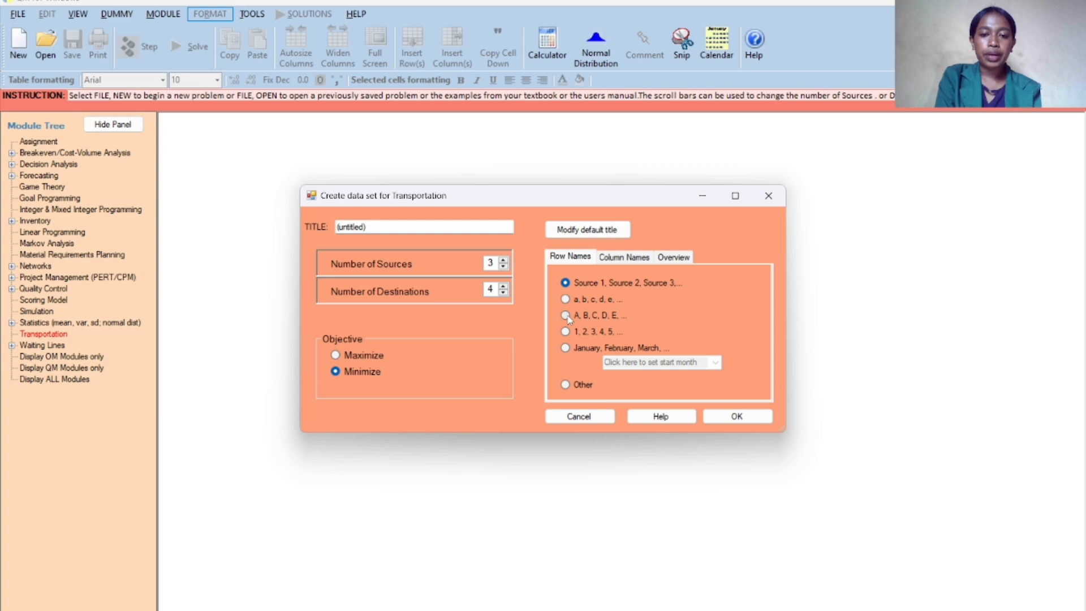
click(565, 315)
click(734, 417)
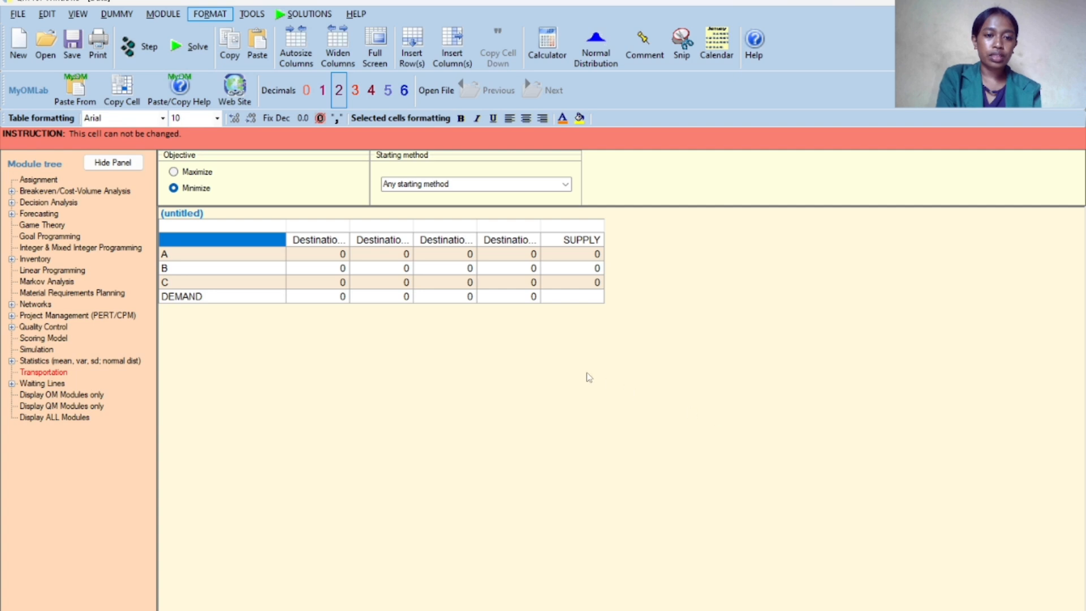
Step: Rename the four destination columns as I, II, III and IV
click(326, 243)
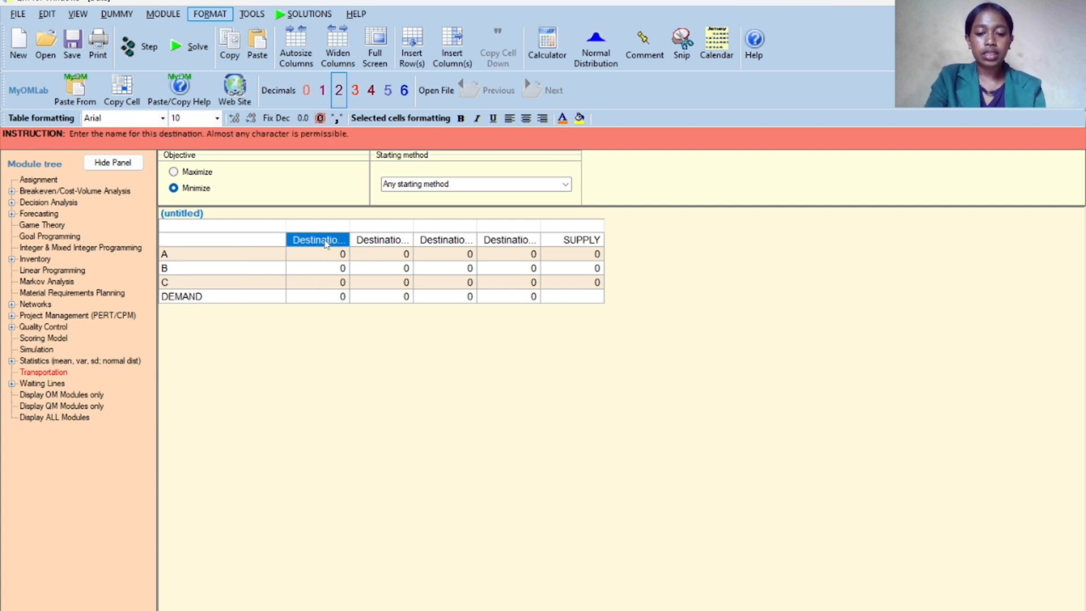
text(i)
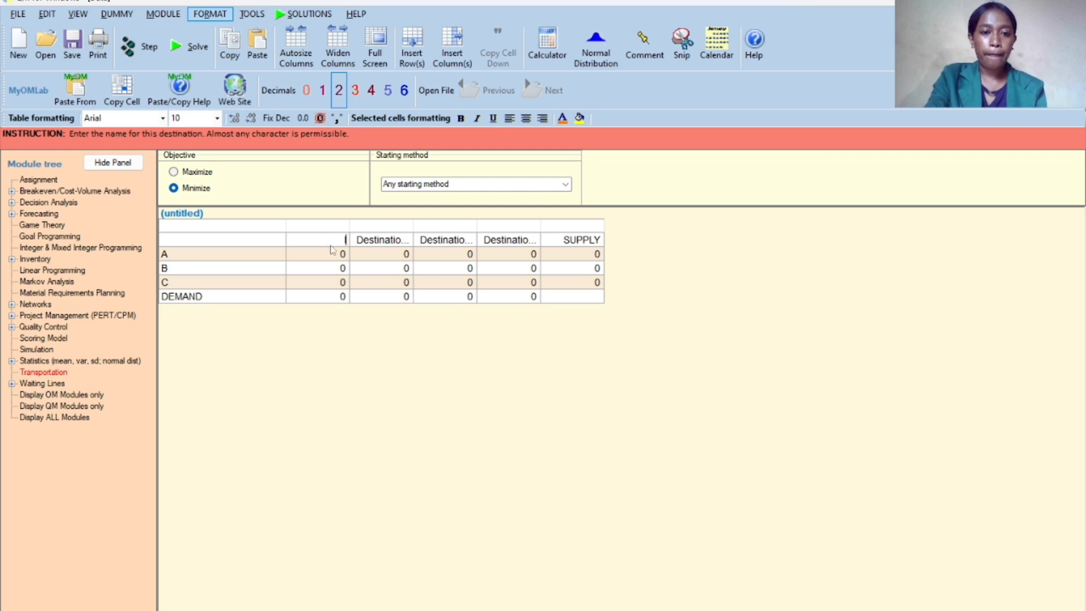
click(374, 245)
text(ii)
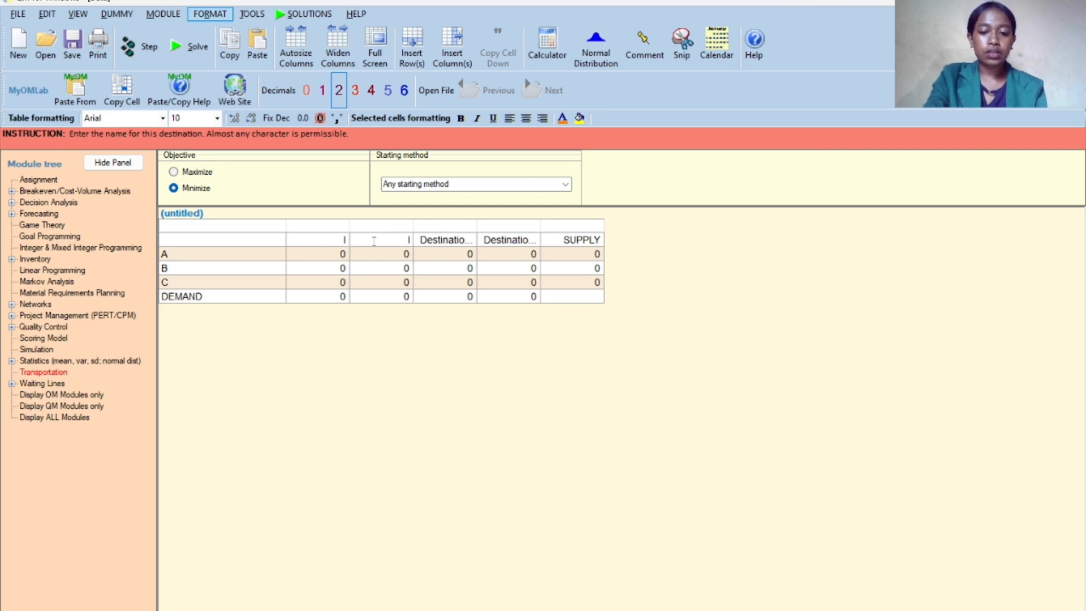
click(439, 245)
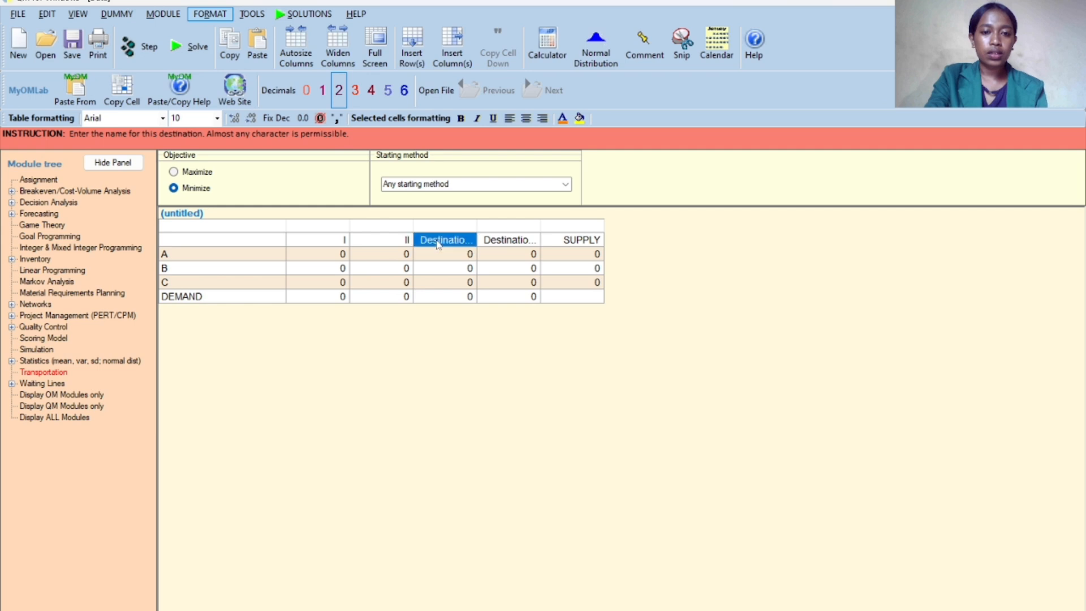
text(ii)
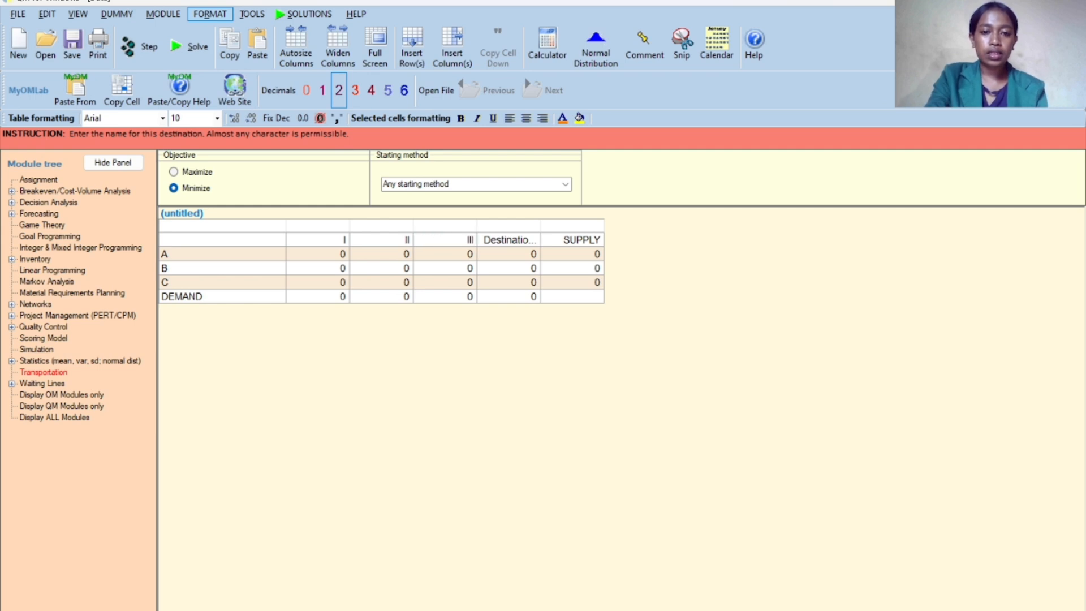
click(498, 242)
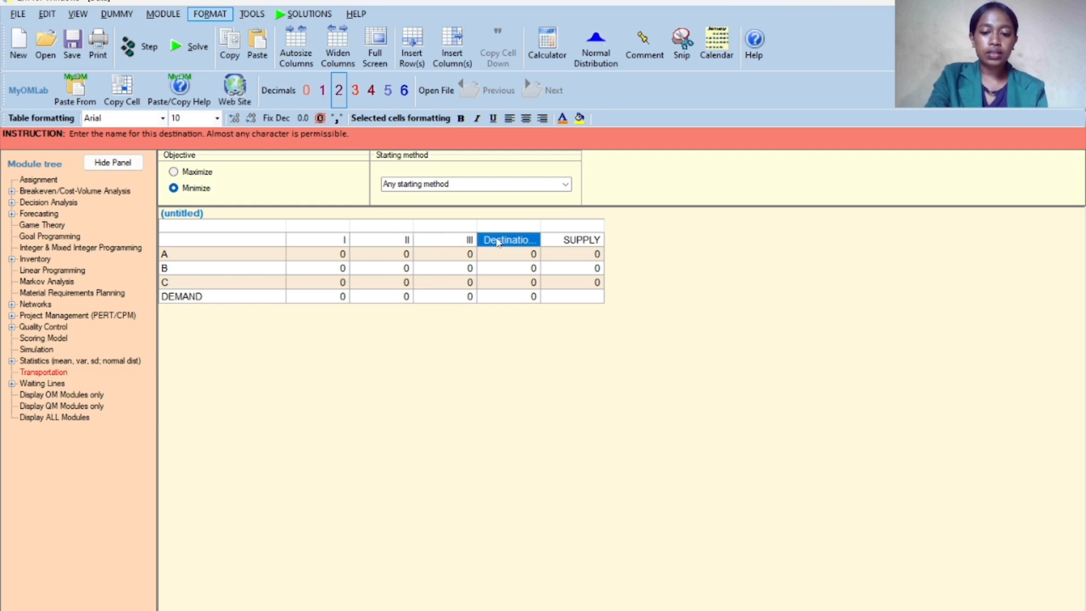
text(IV)
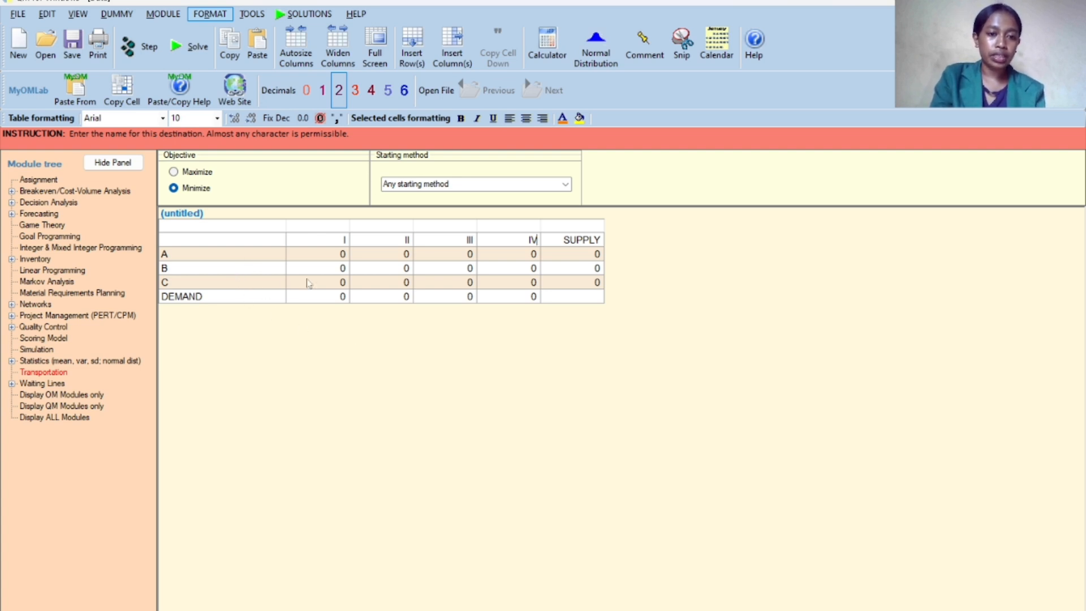
Step: Enter source A's unit shipping costs: 12 to I, 14 to II, 8 to III and 21 to IV
click(329, 258)
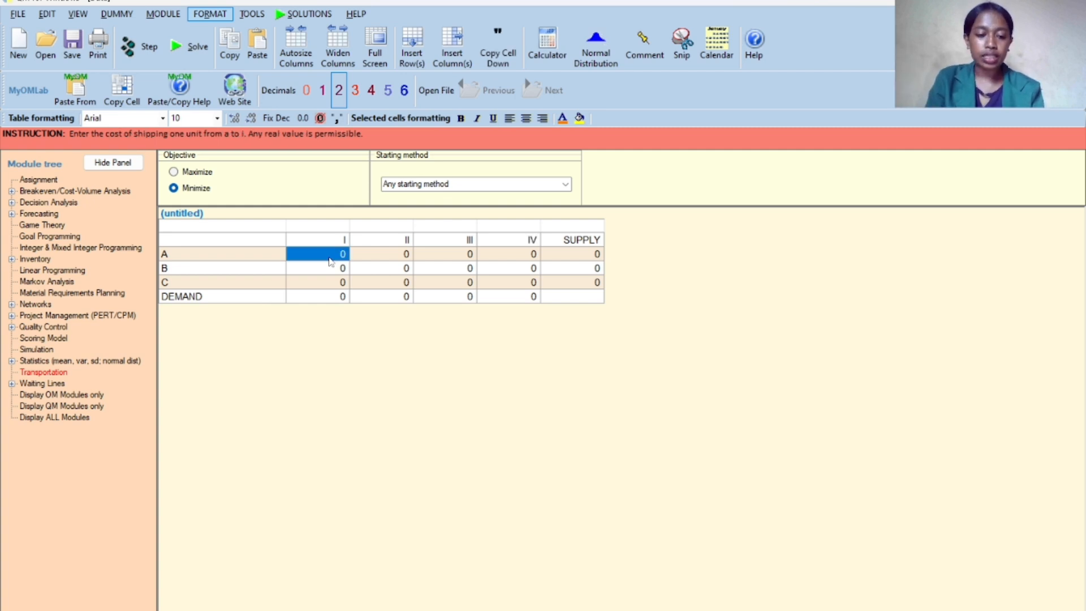
text(12)
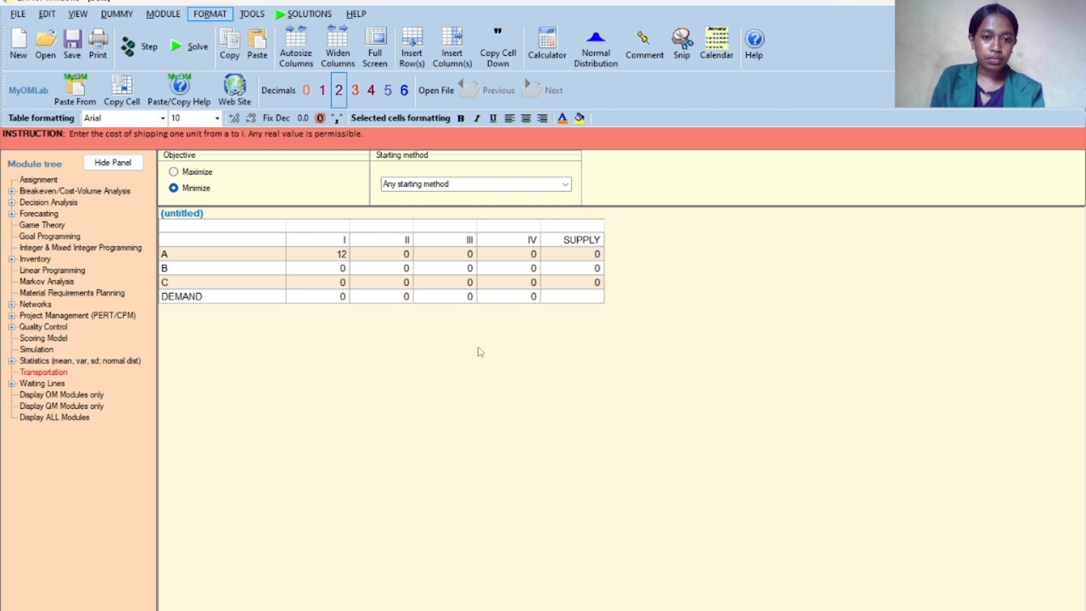
click(532, 299)
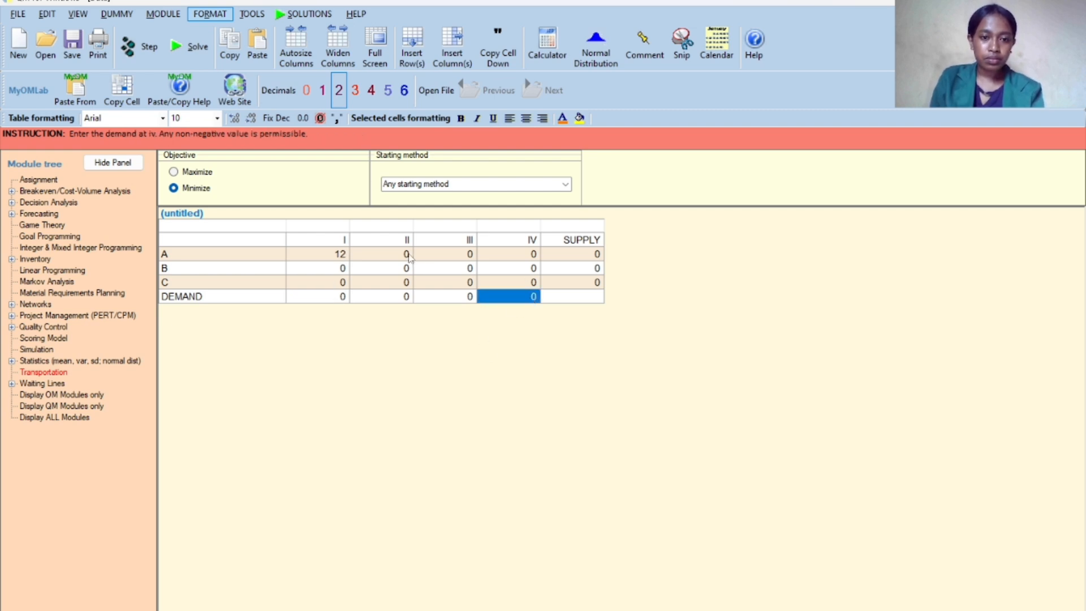
click(410, 255)
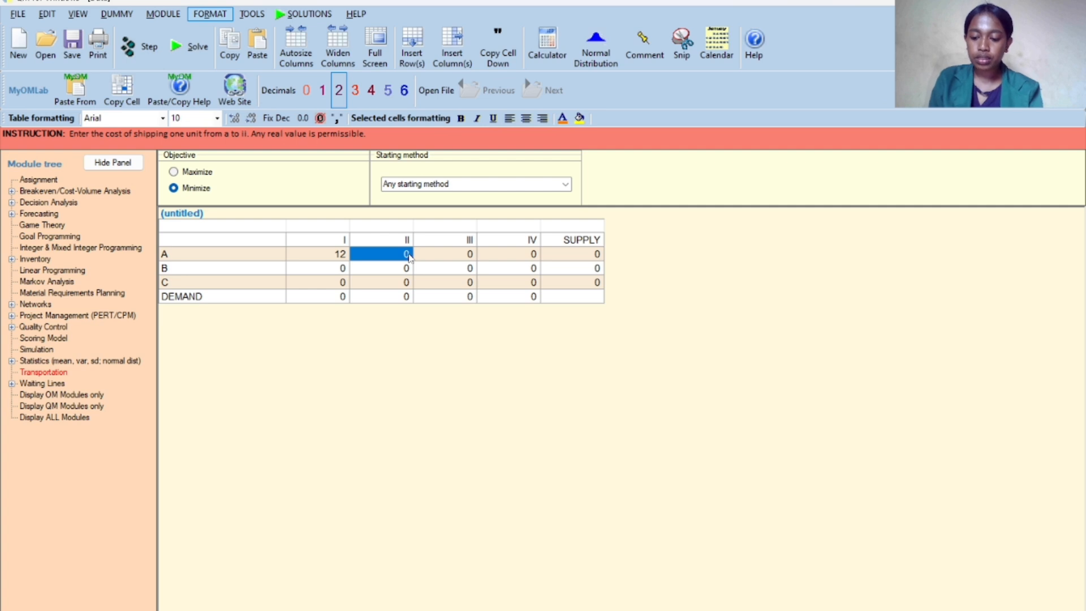
text(14)
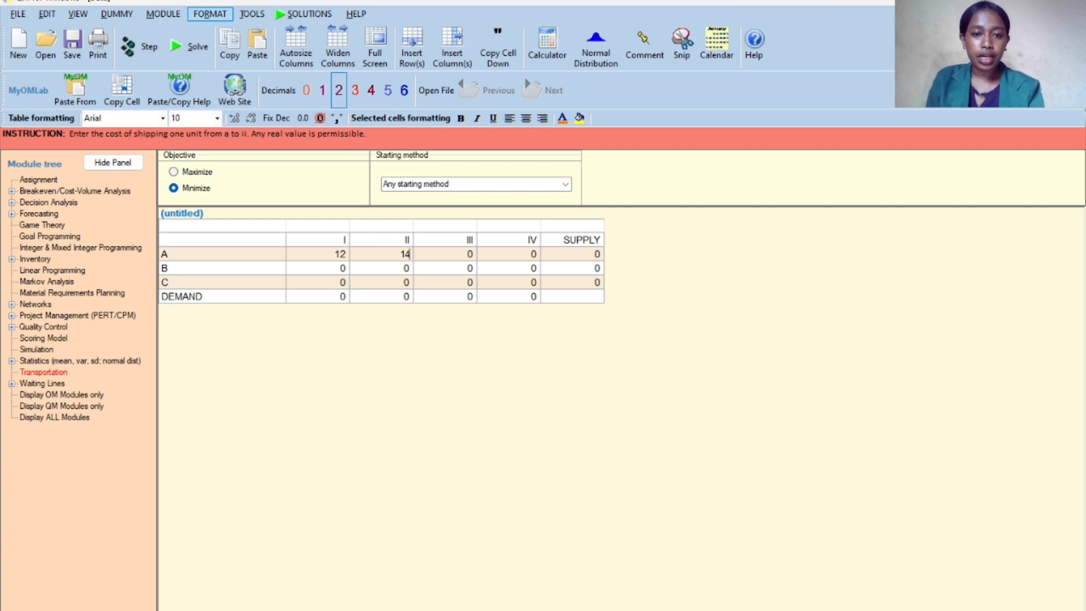
click(451, 252)
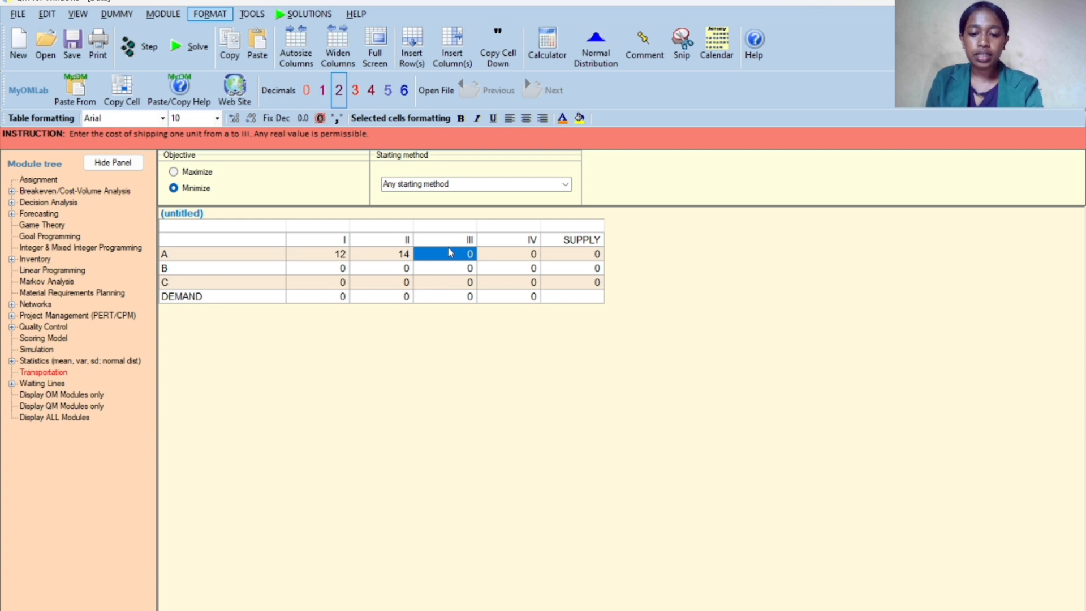
text(8)
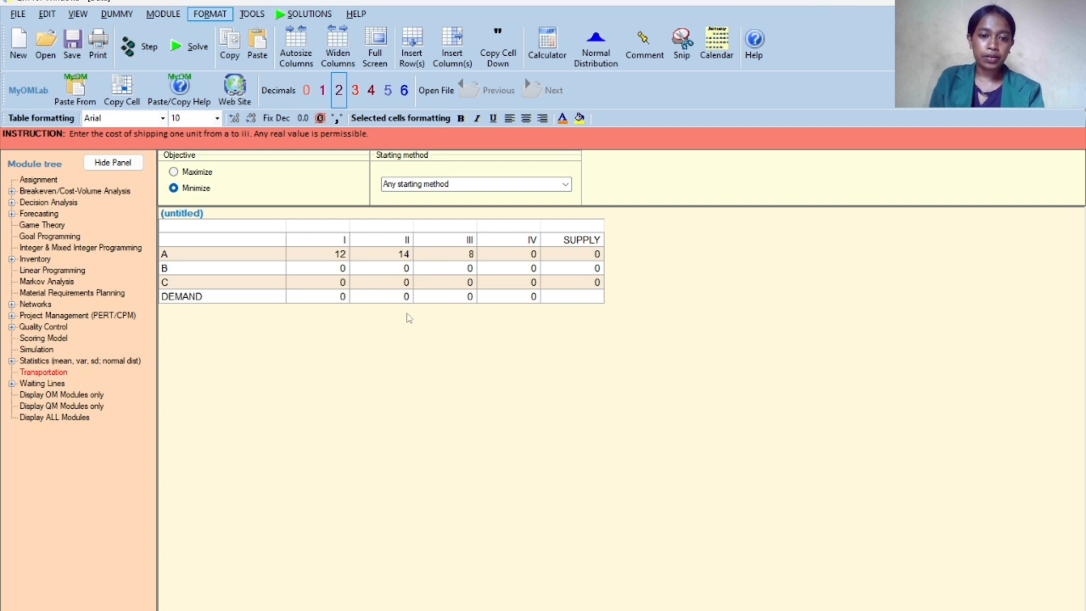
click(590, 273)
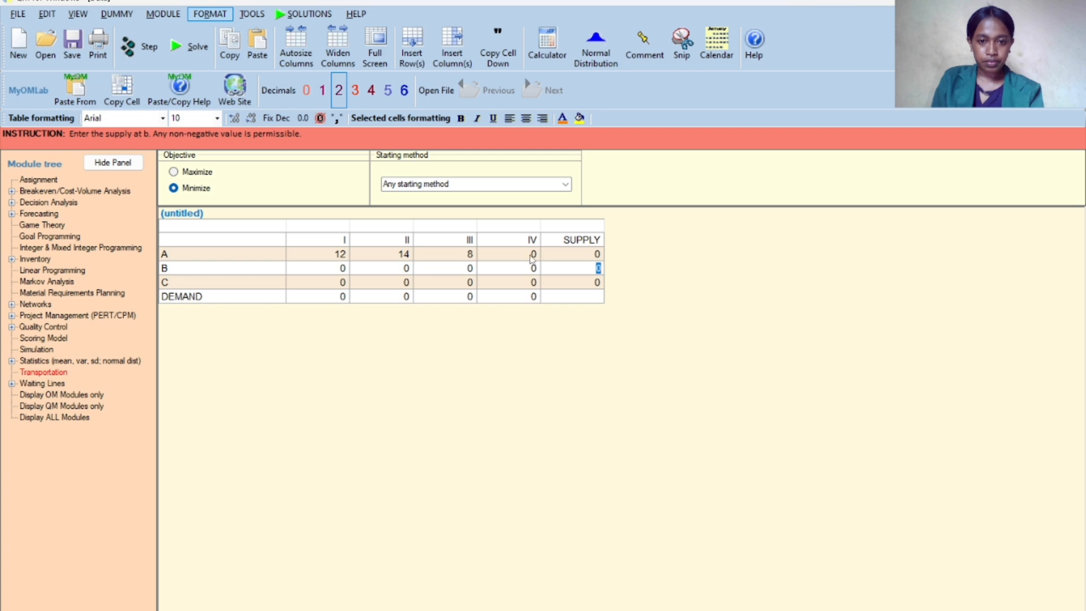
click(532, 258)
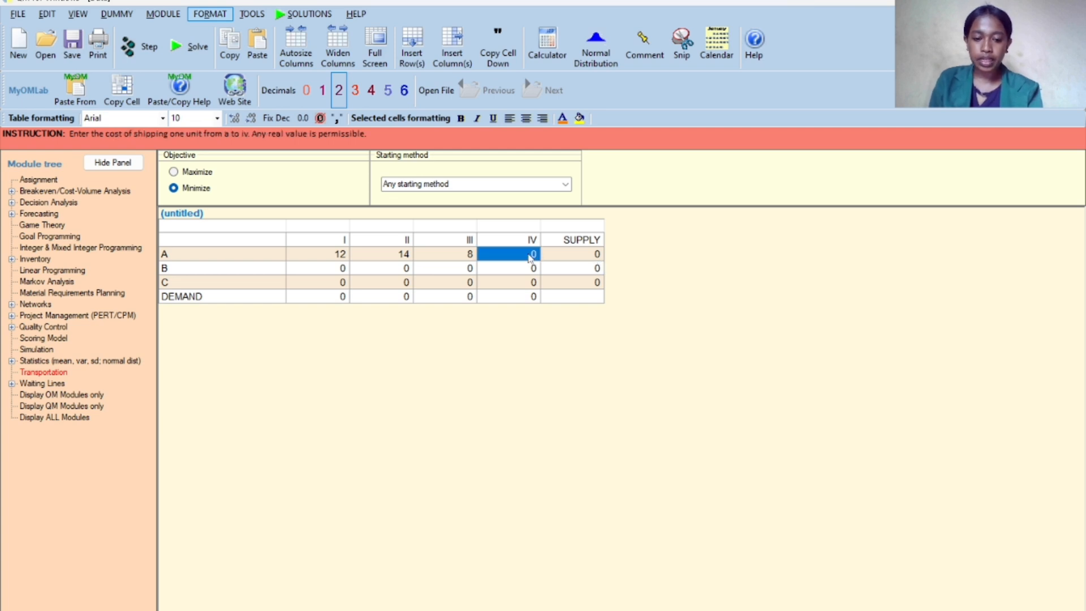
text(21)
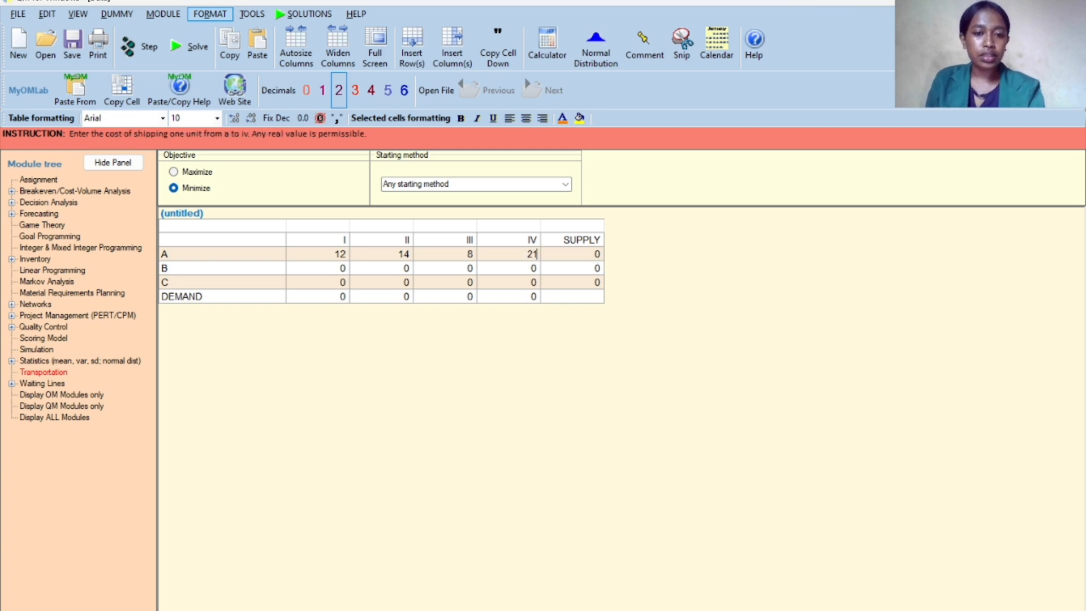
Step: Enter source B's unit shipping costs: 13 to I, 17 to II, 10 to III and 16 to IV
click(342, 269)
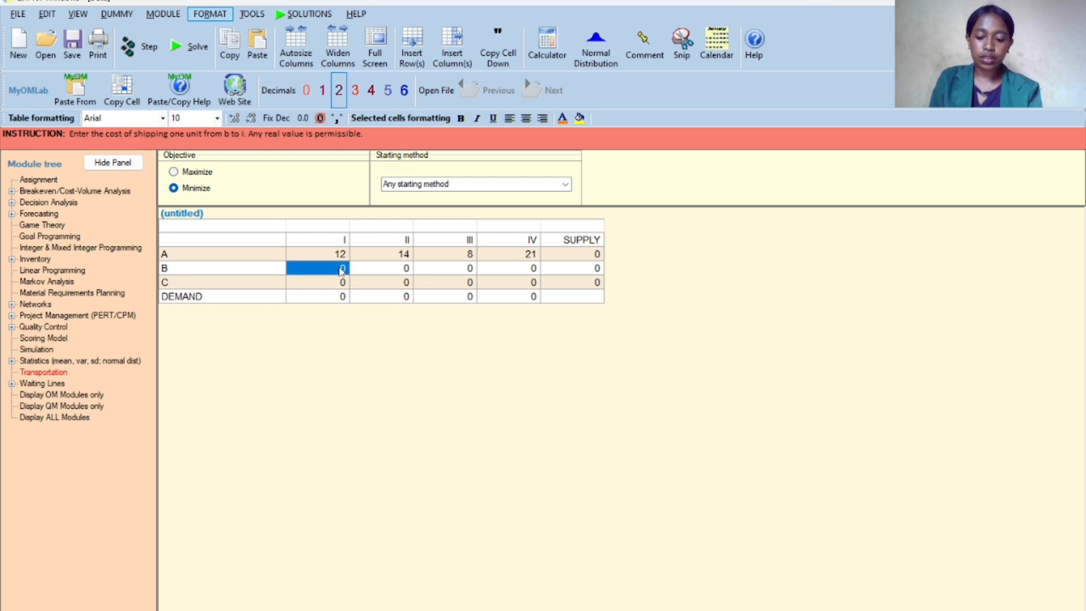
text(13)
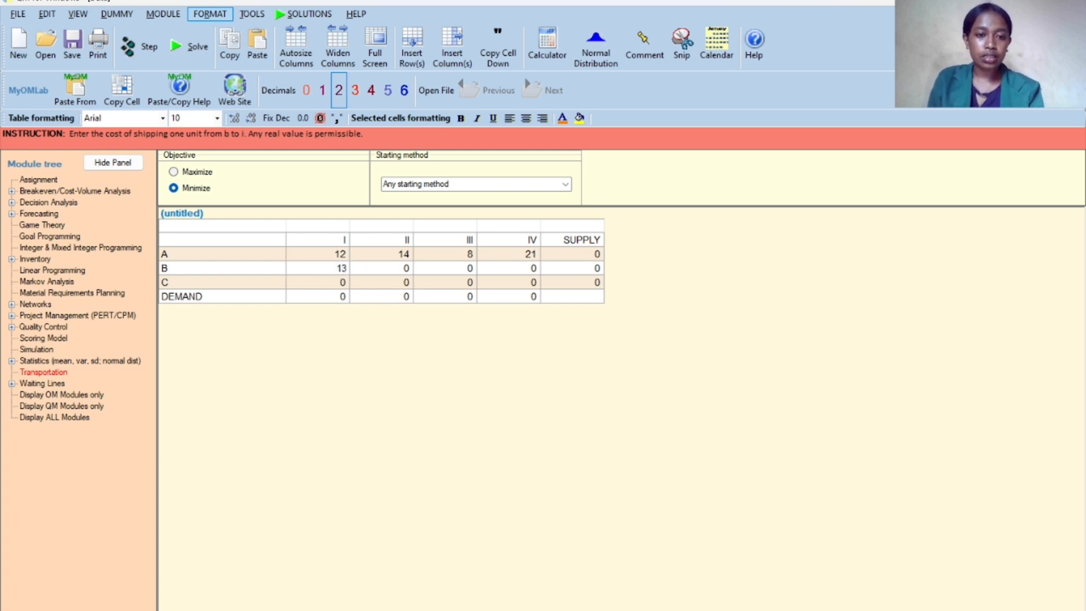
click(386, 269)
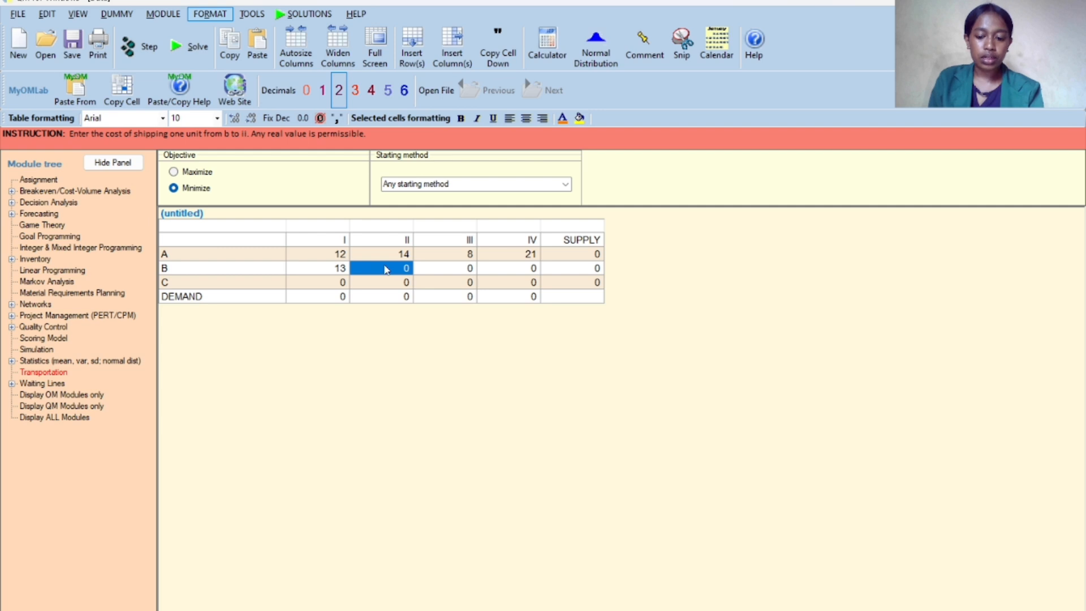
text(17)
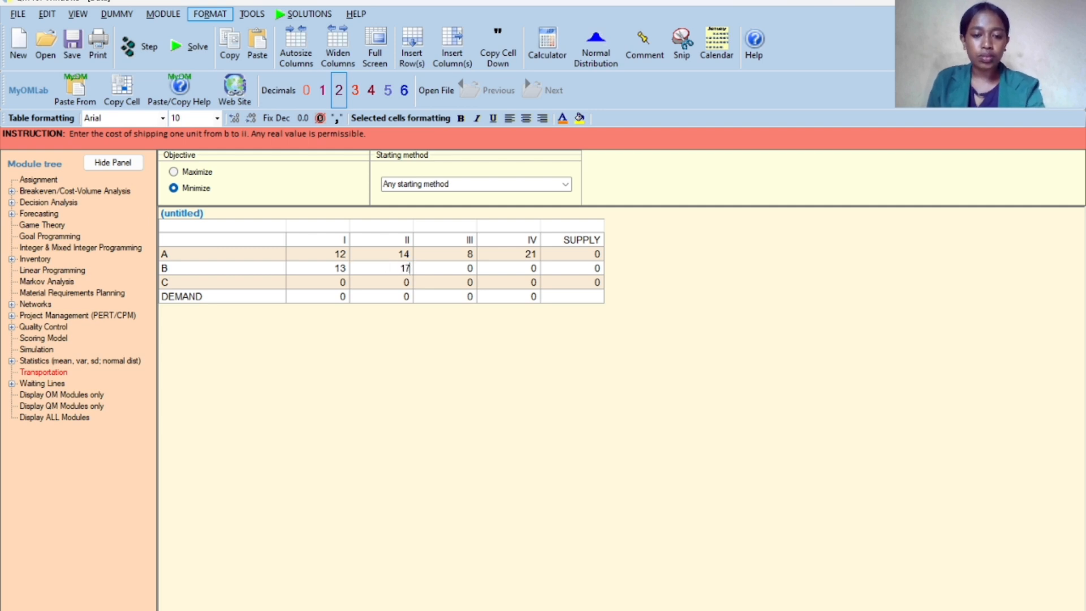
click(437, 272)
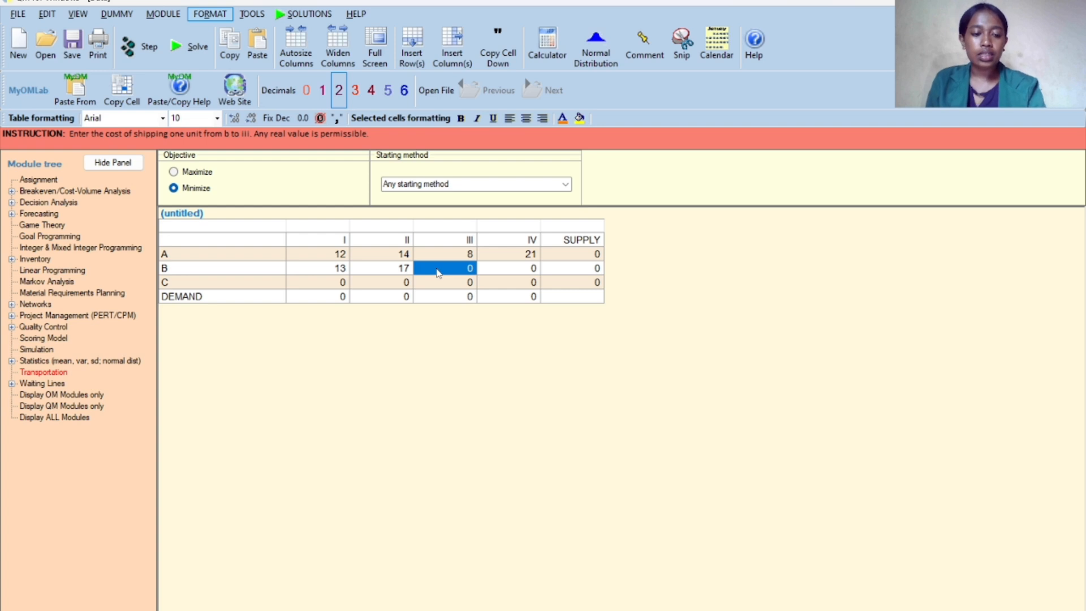
text(10)
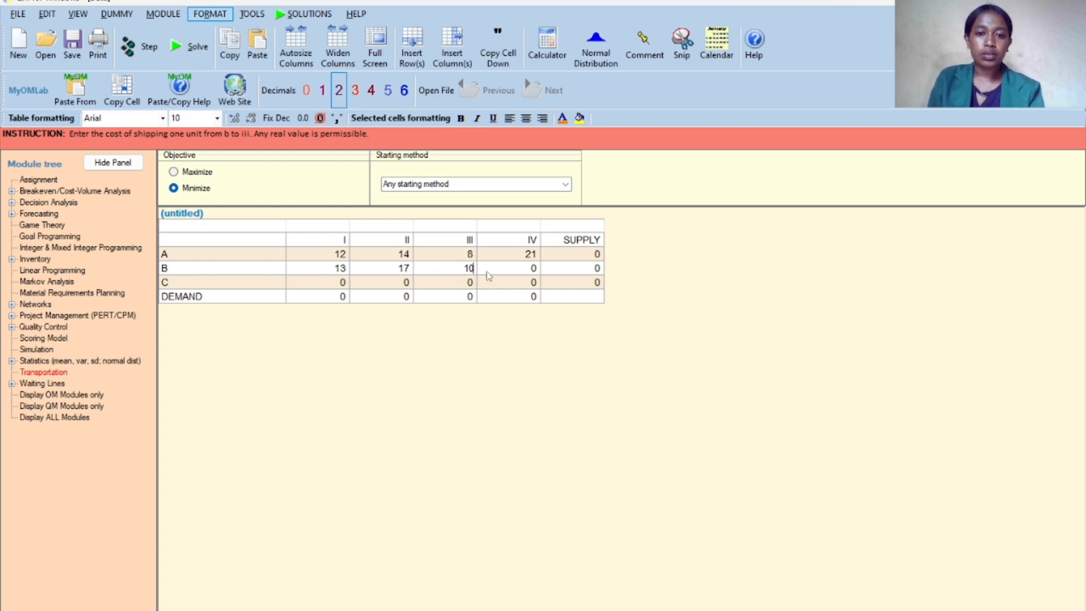
click(491, 274)
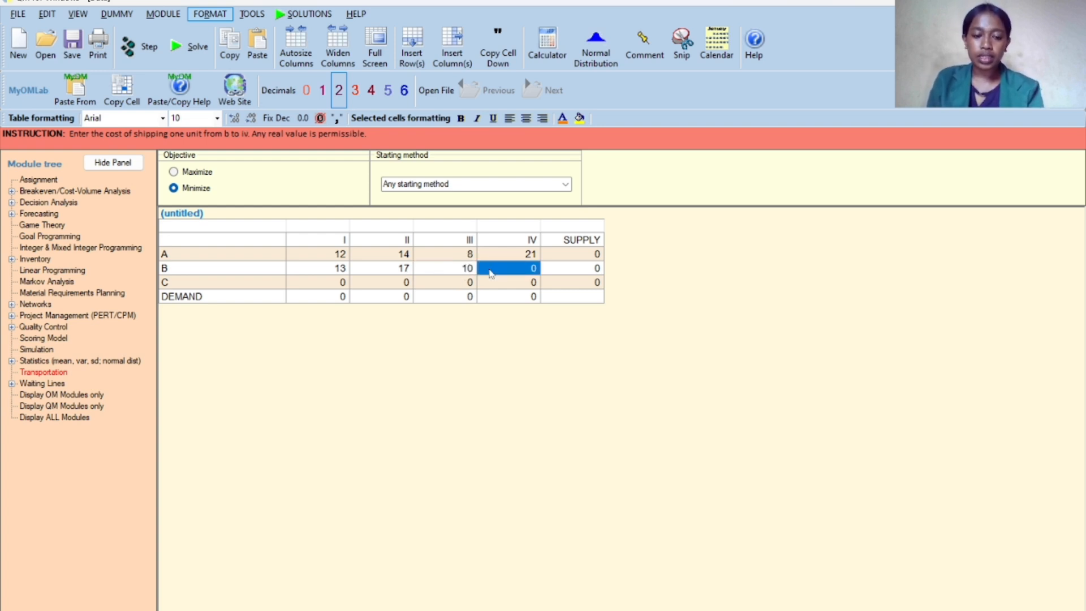
text(16)
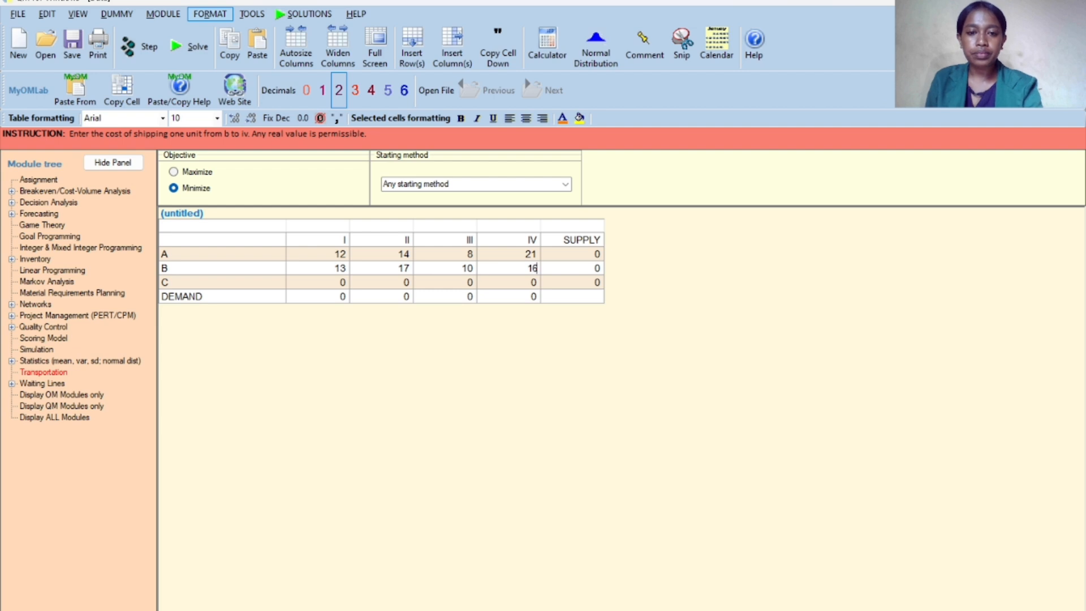
Step: Enter source C's unit shipping costs: 15 to I, 12 to II, 12 to III and 14 to IV
click(333, 283)
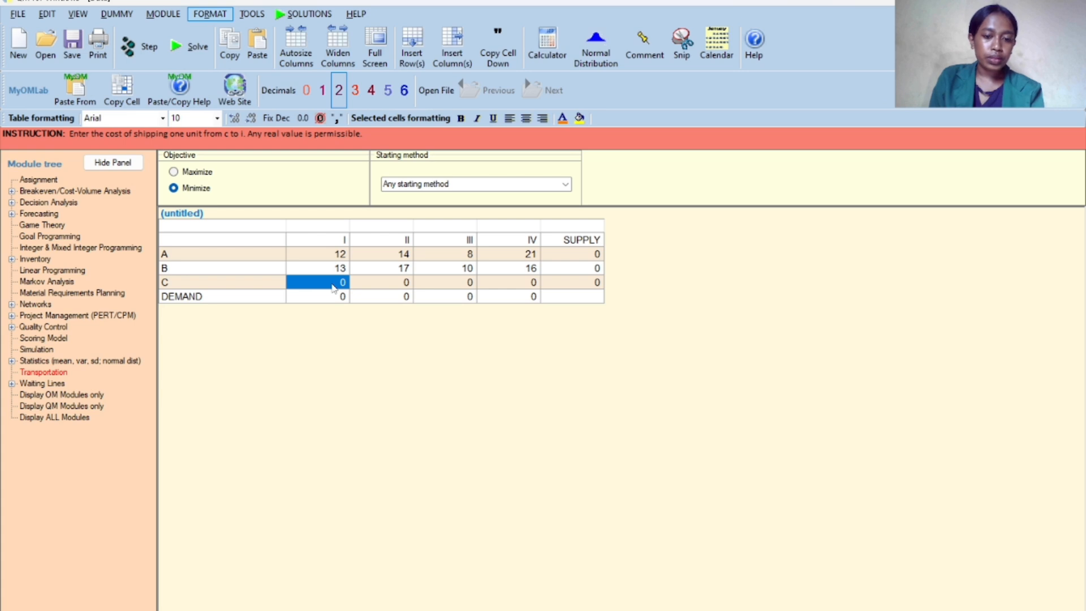
text(15)
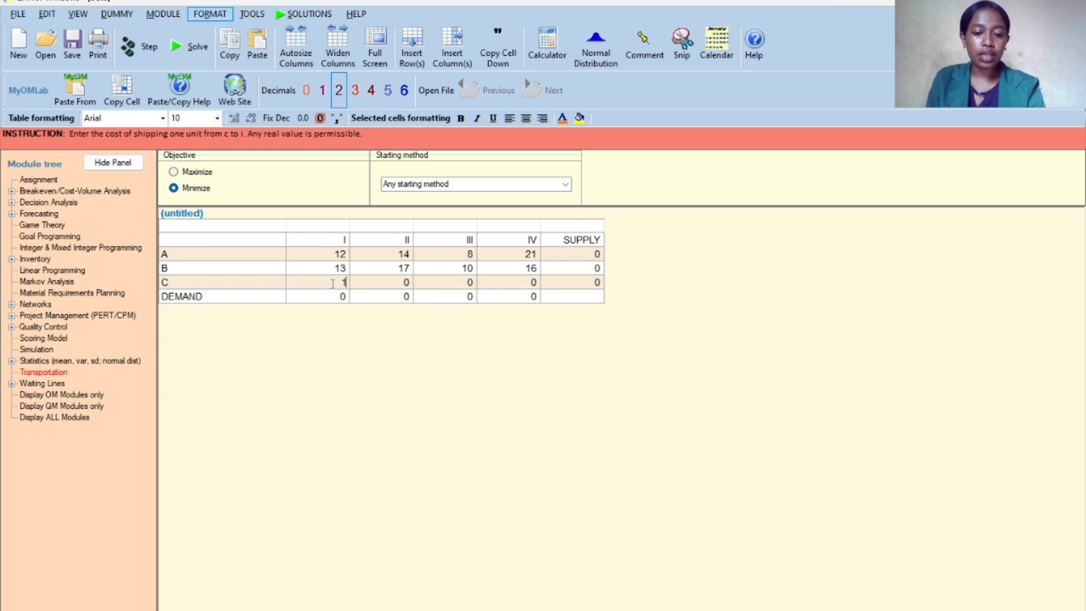
click(372, 287)
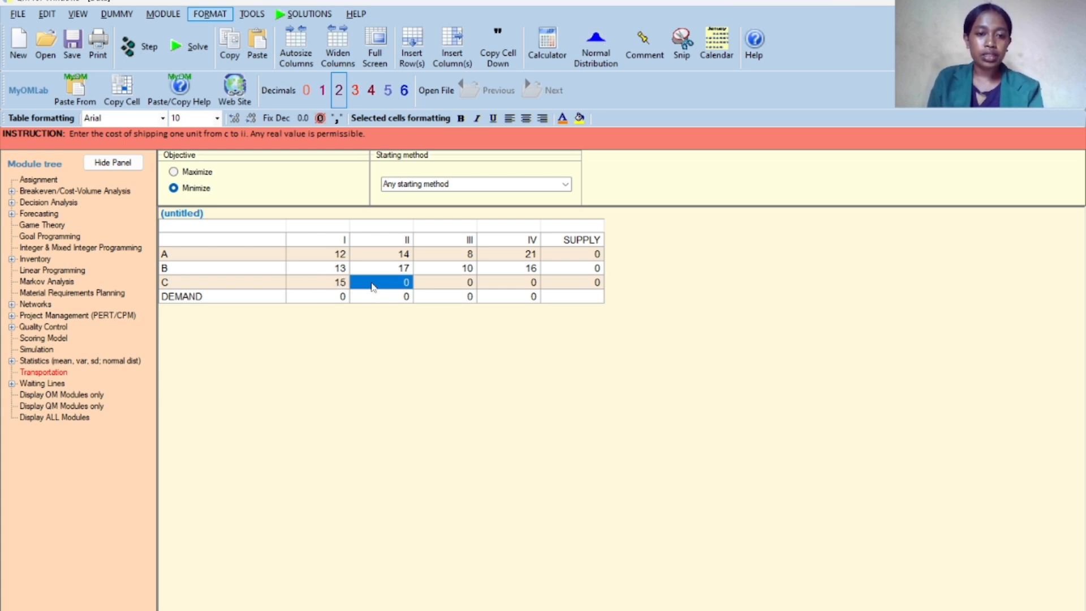
text(12)
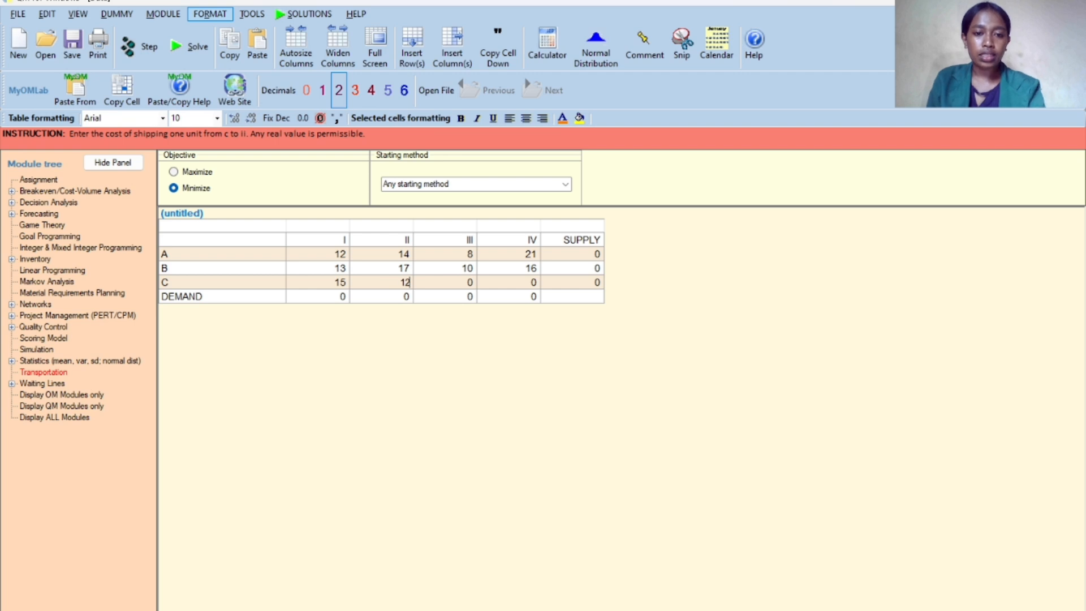
click(432, 282)
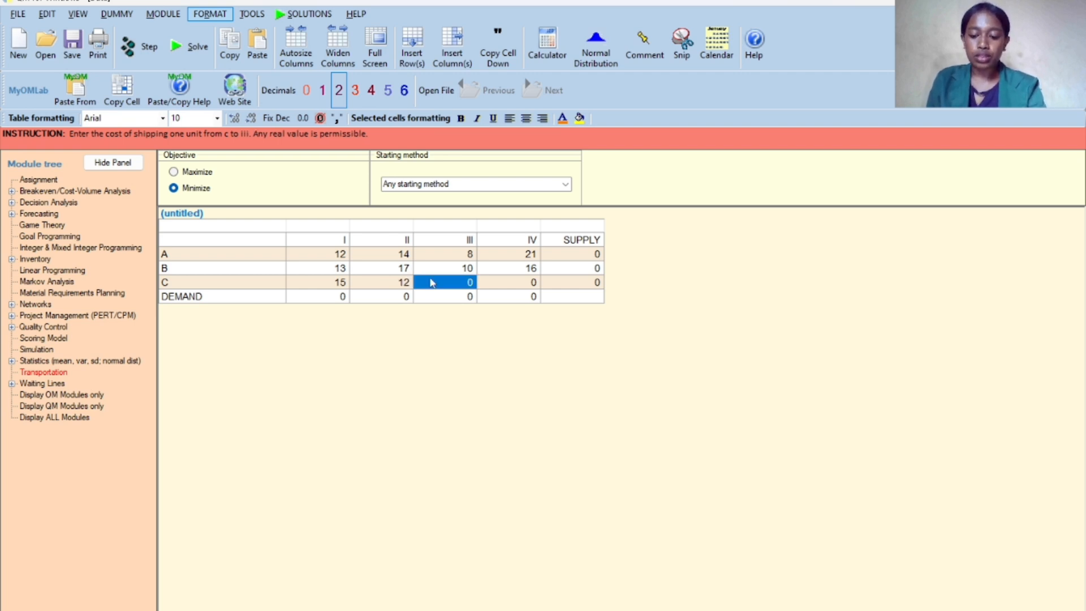
text(12)
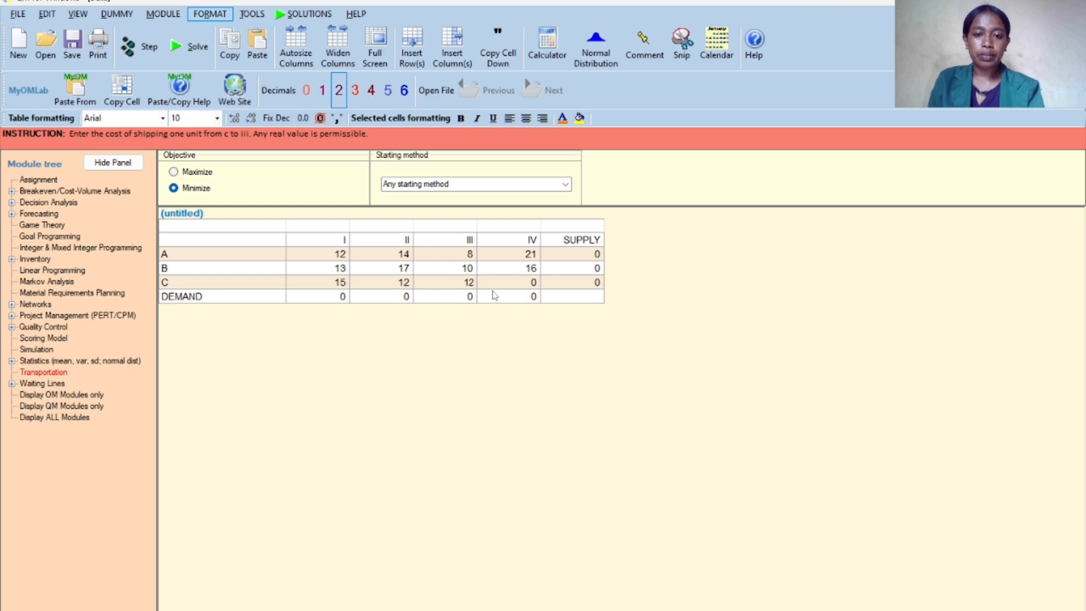
click(496, 287)
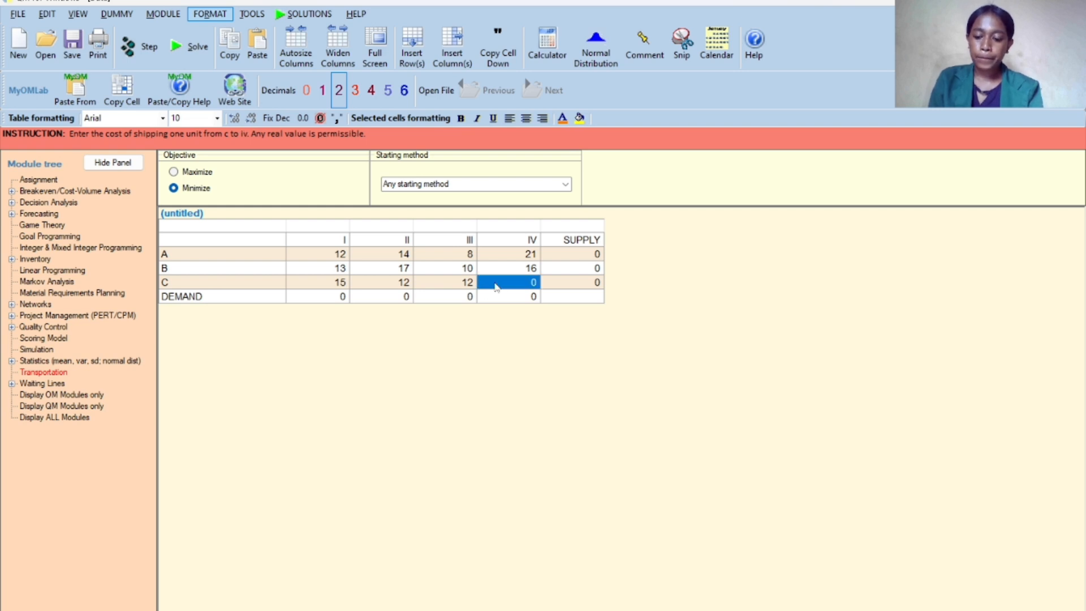
text(1)
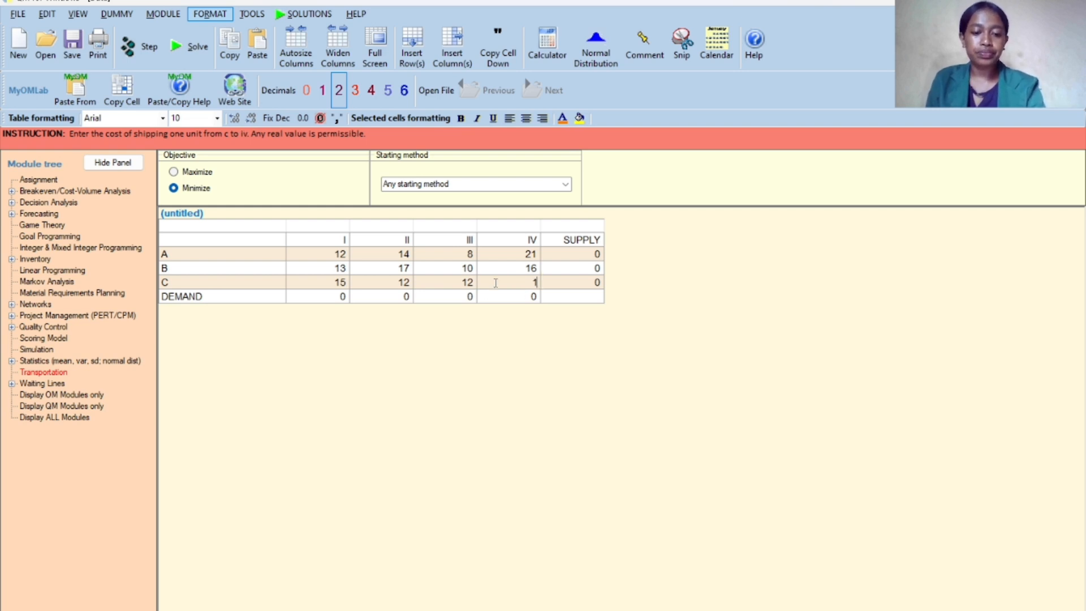
text(4)
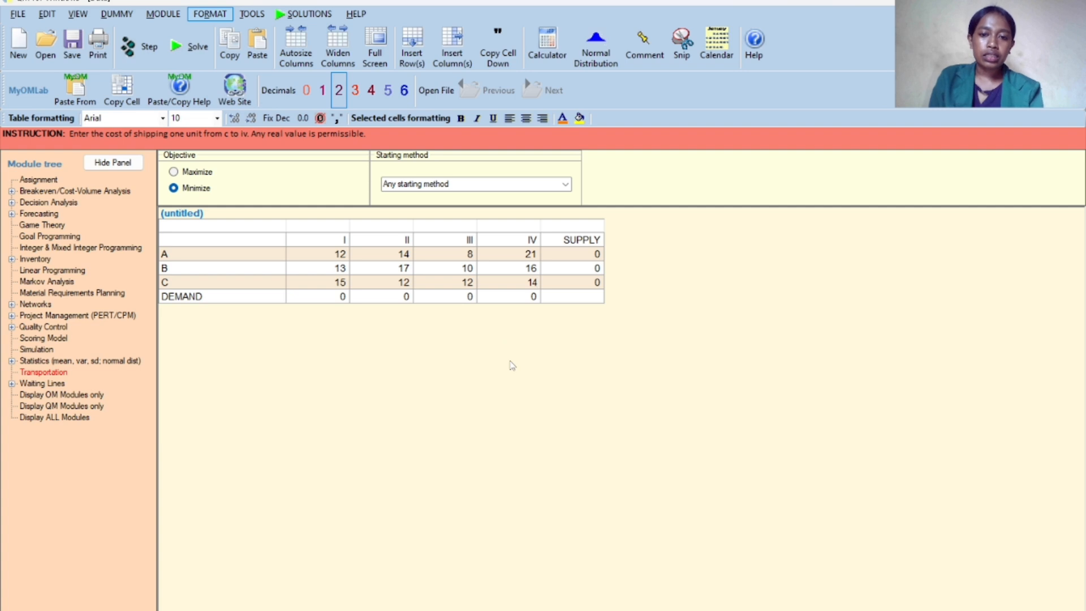
Step: Enter the supplies of the three sources: 7500 for A, 10000 for B and 8100 for C
click(579, 255)
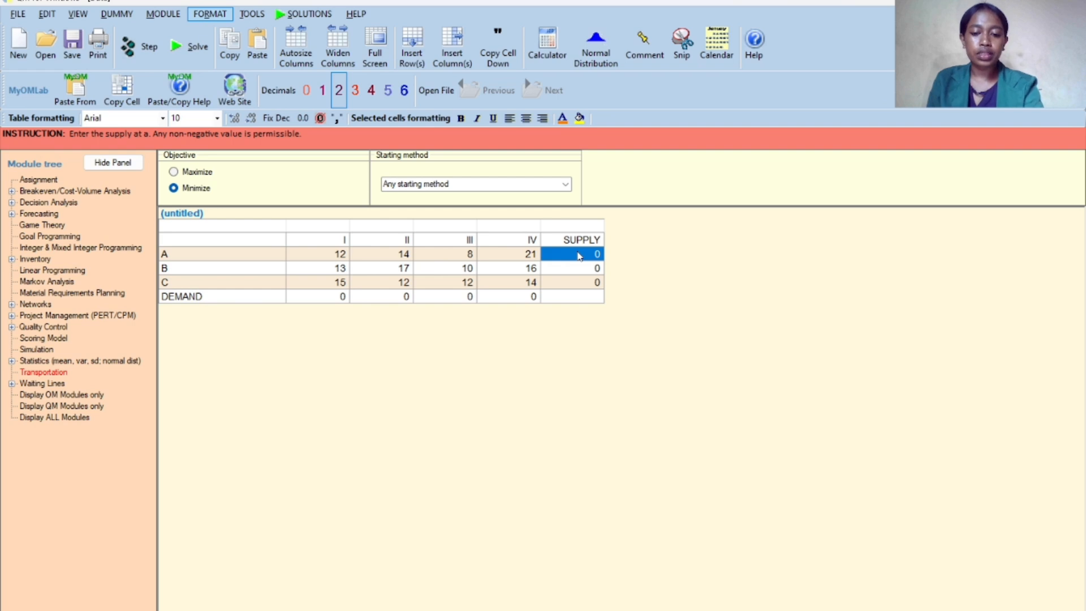
text(7)
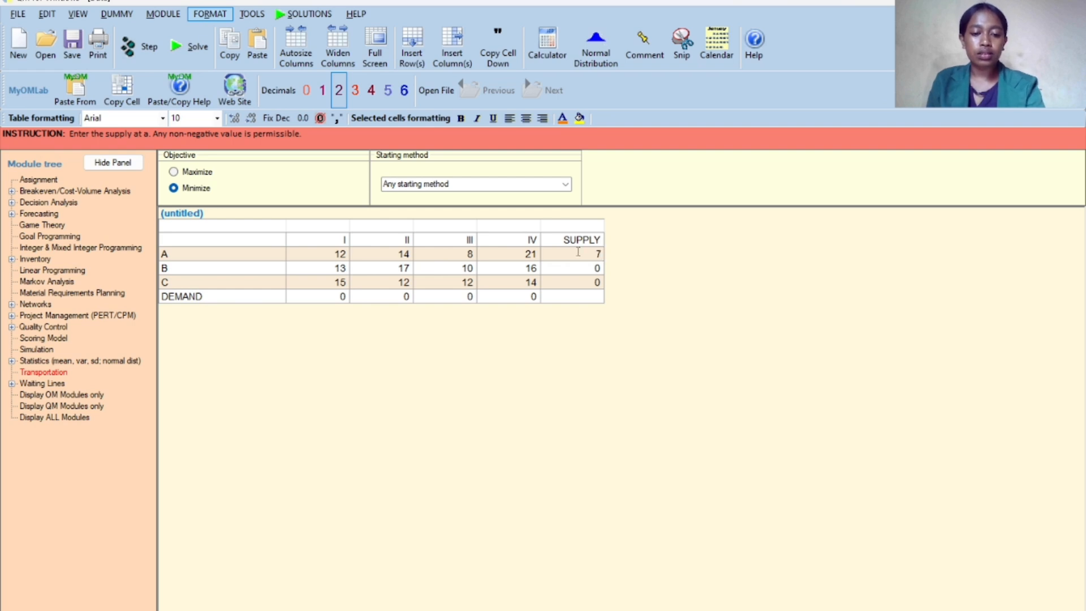
text(500)
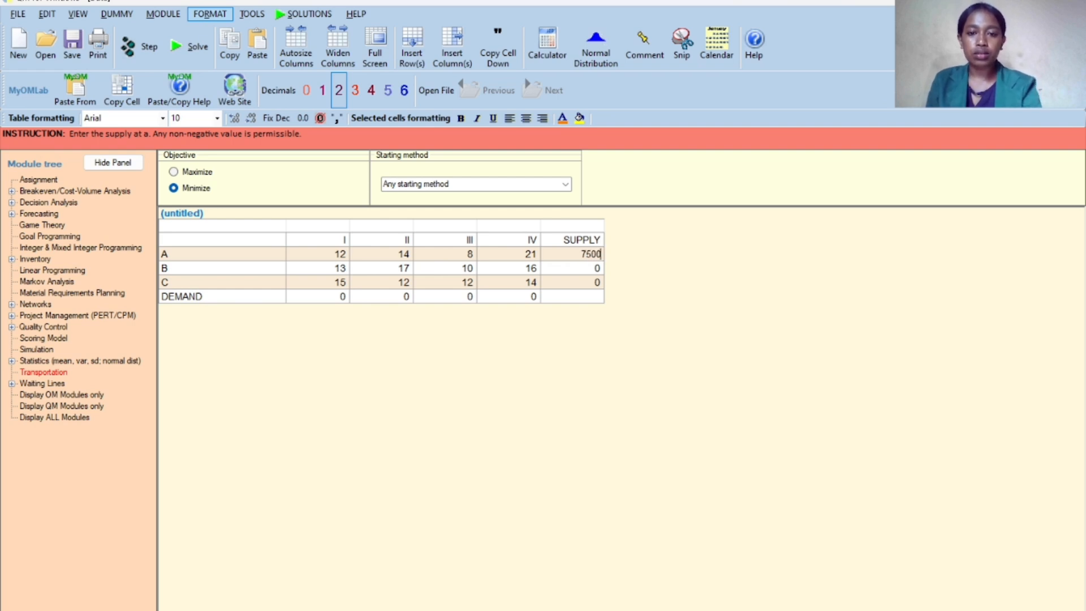
click(579, 271)
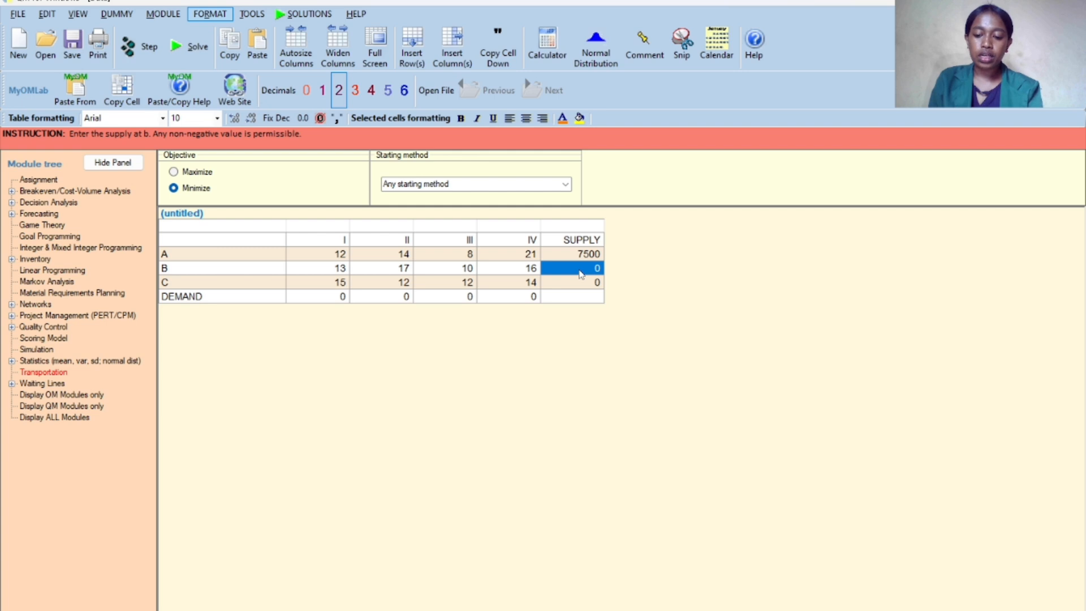
text(10000)
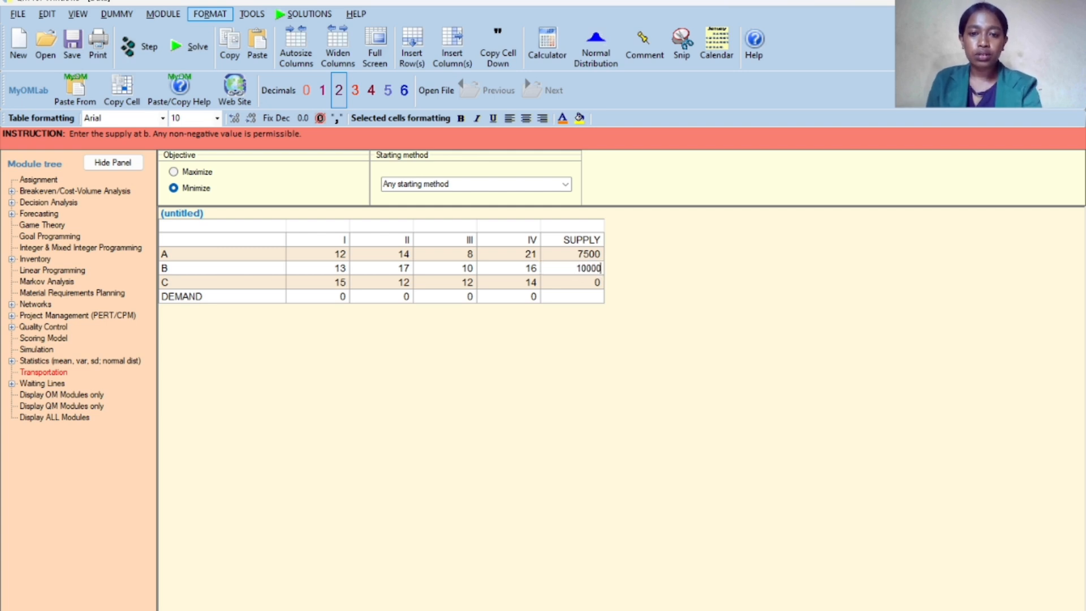
click(571, 284)
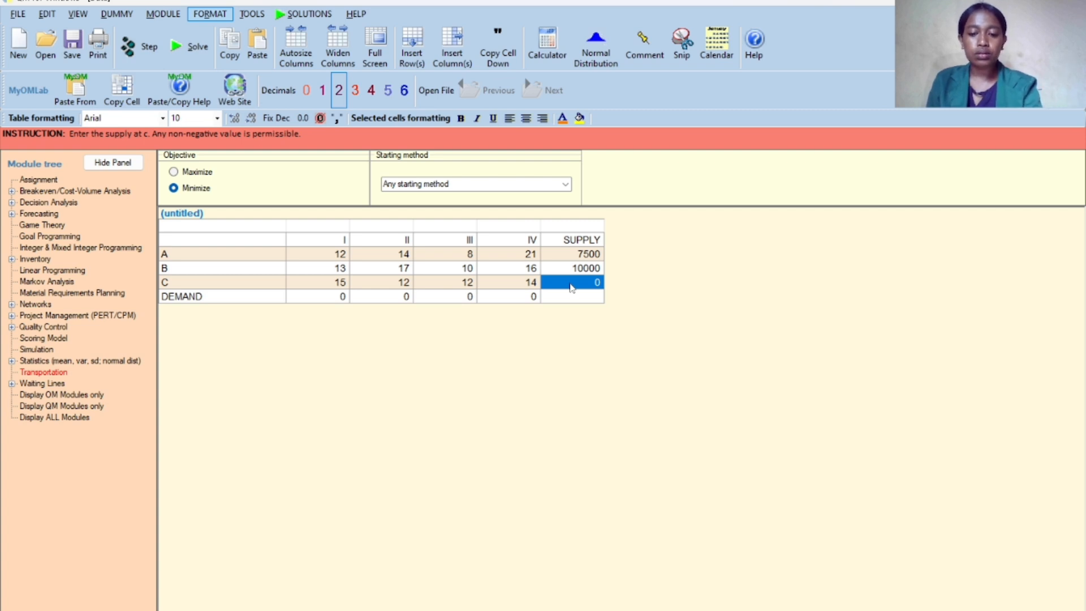
text(8100)
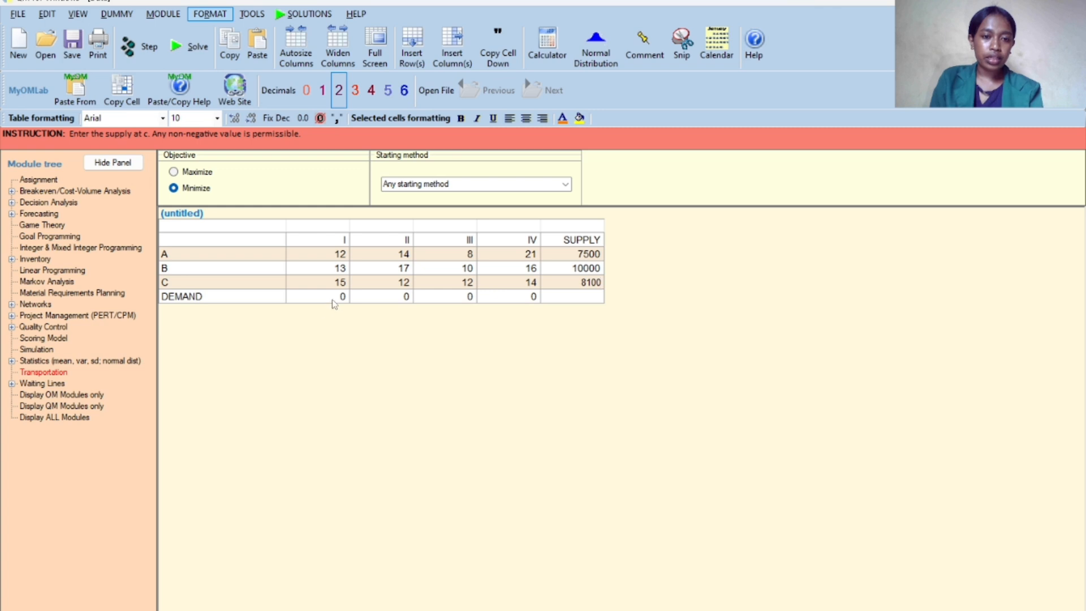
Step: Enter the destination demands: 4200 for I, 8300 for II, 6300 for III and 7200 for IV
click(337, 298)
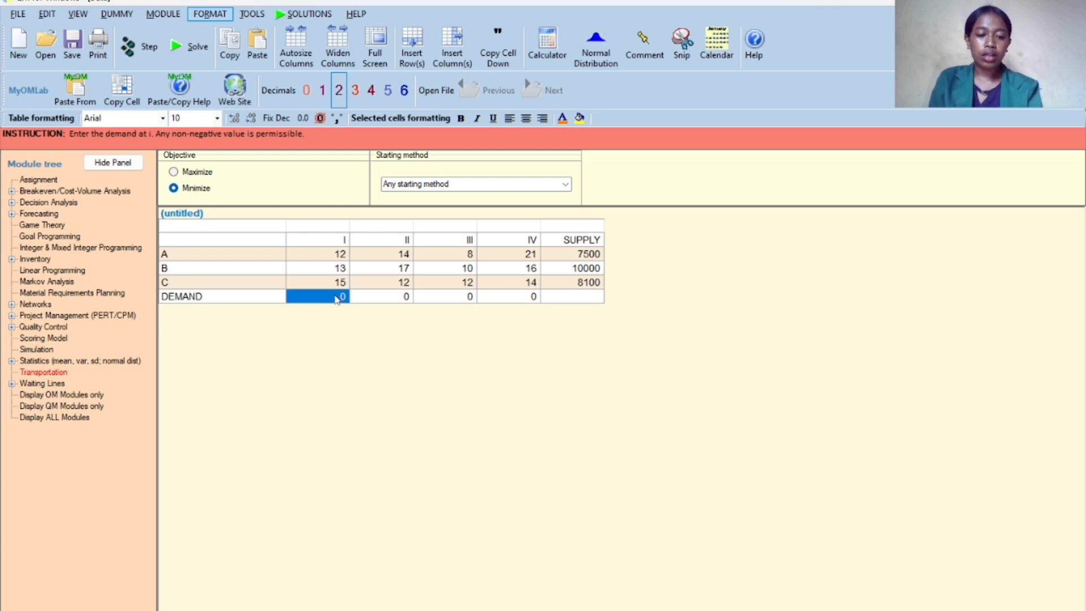
text(4200)
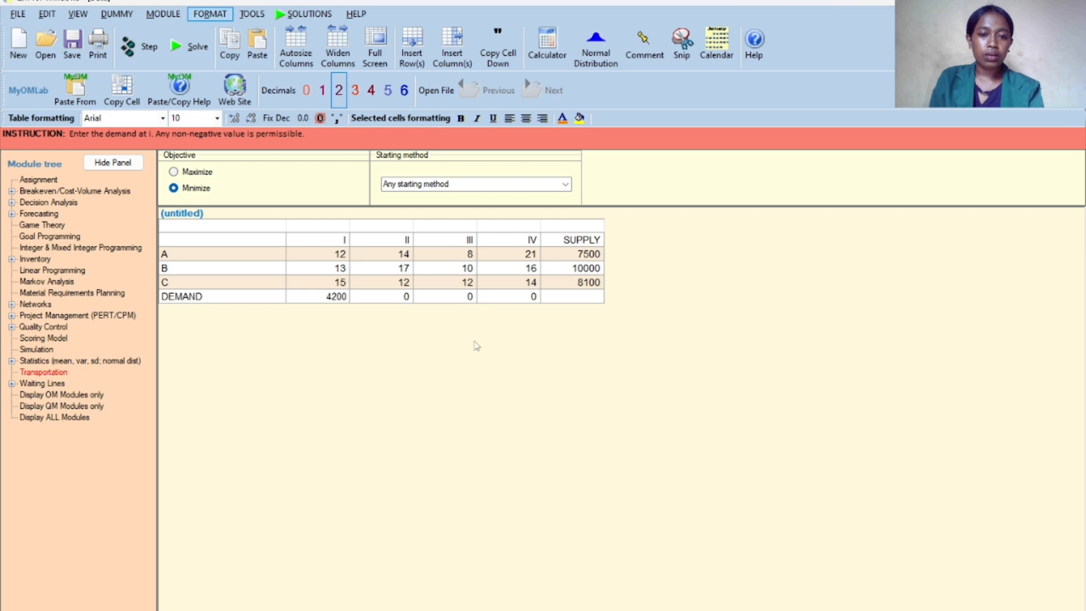
click(502, 297)
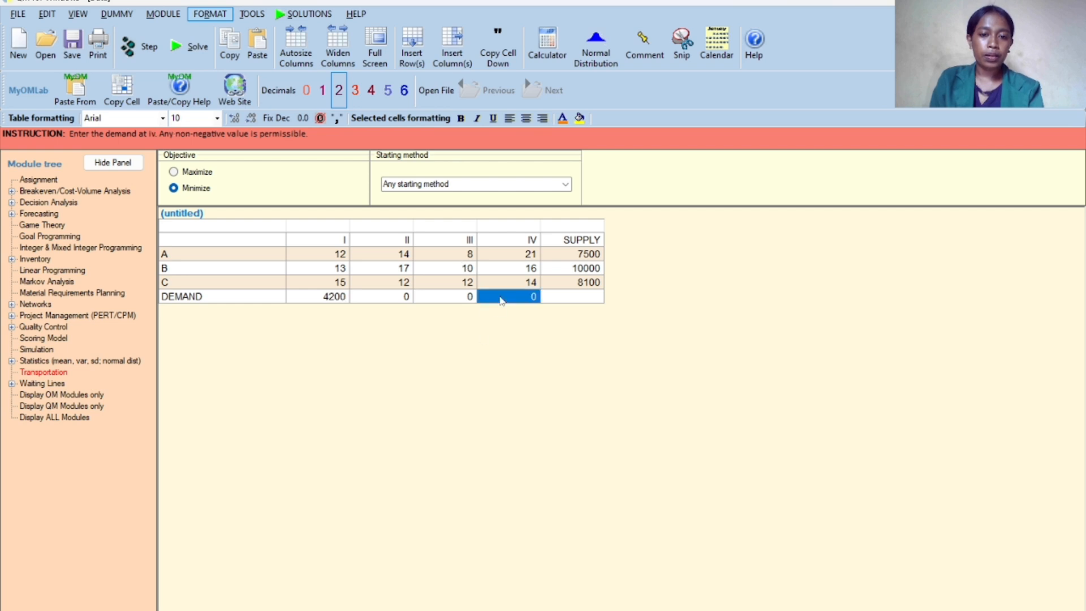
click(388, 300)
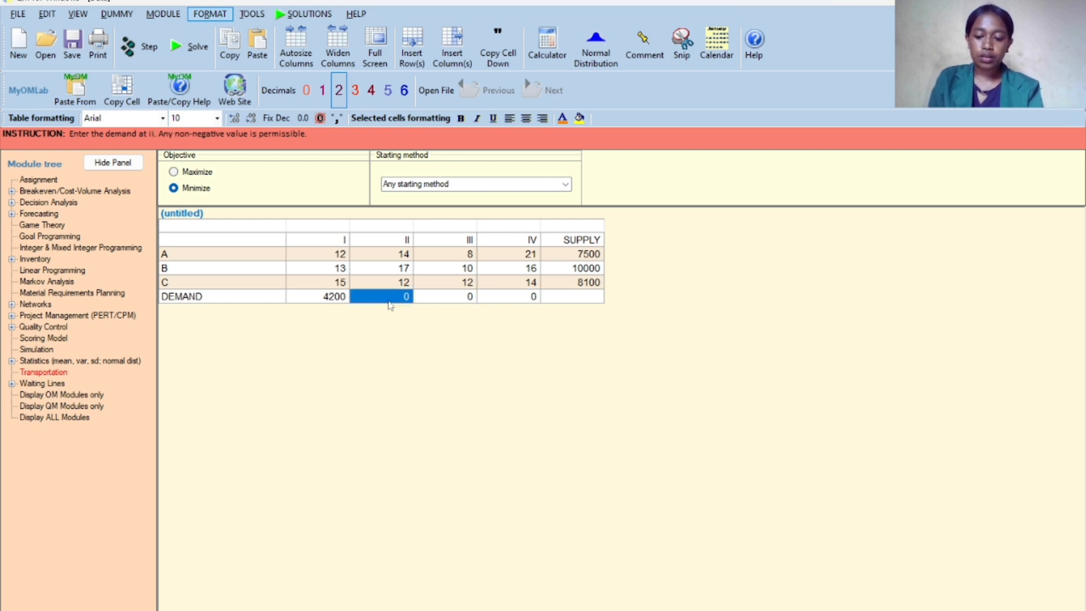
text(8300)
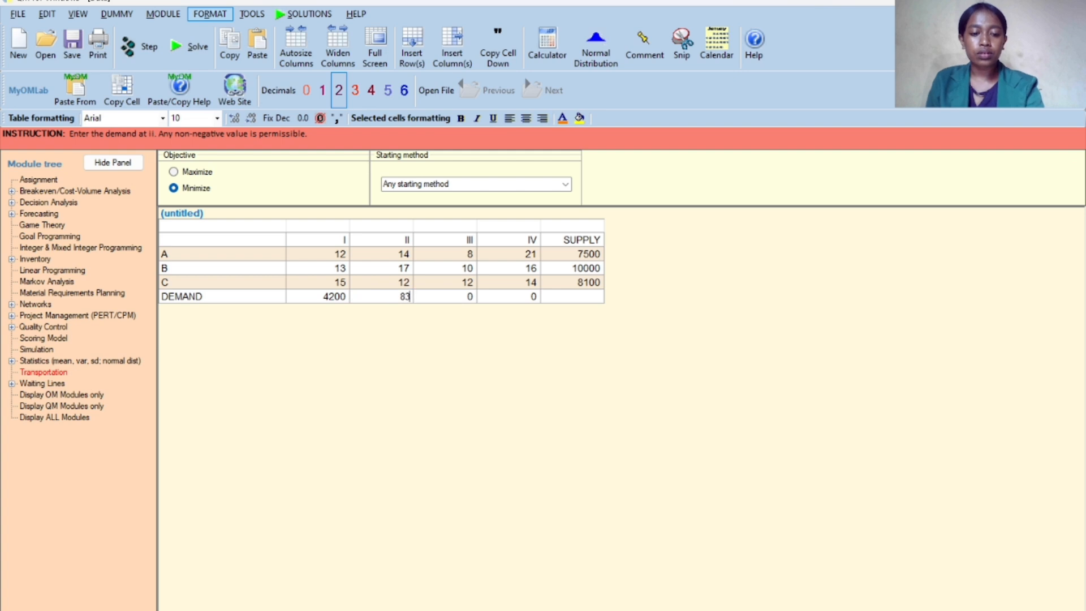
click(440, 306)
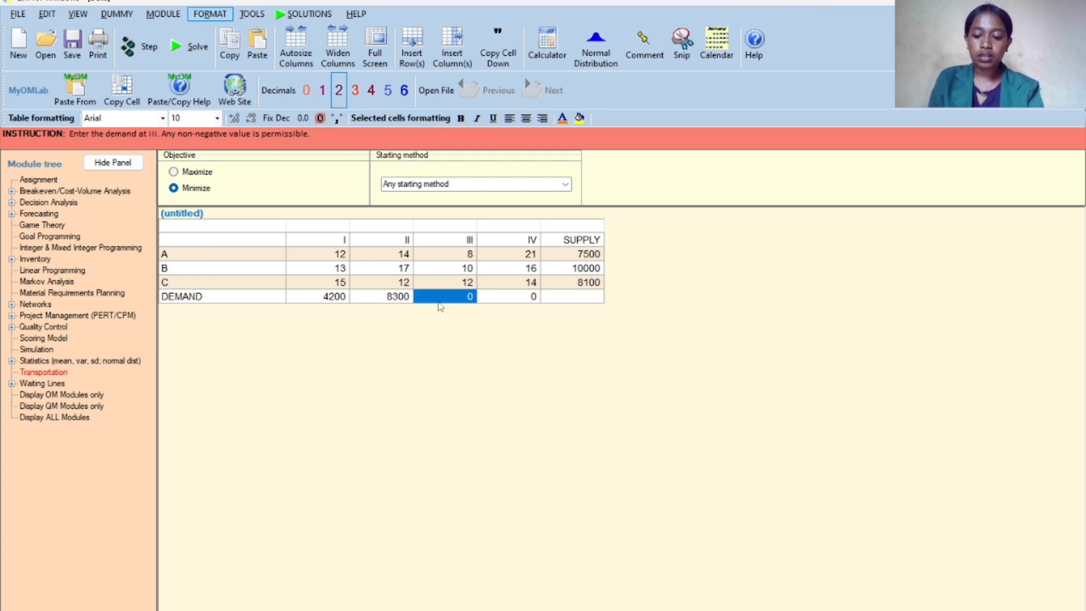
text(6300)
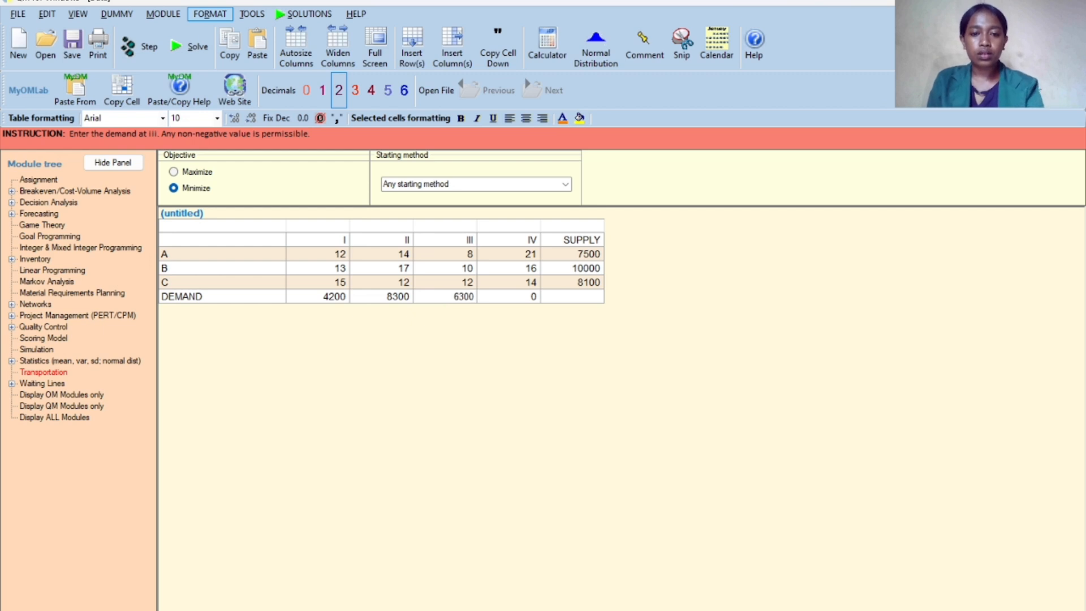
click(488, 300)
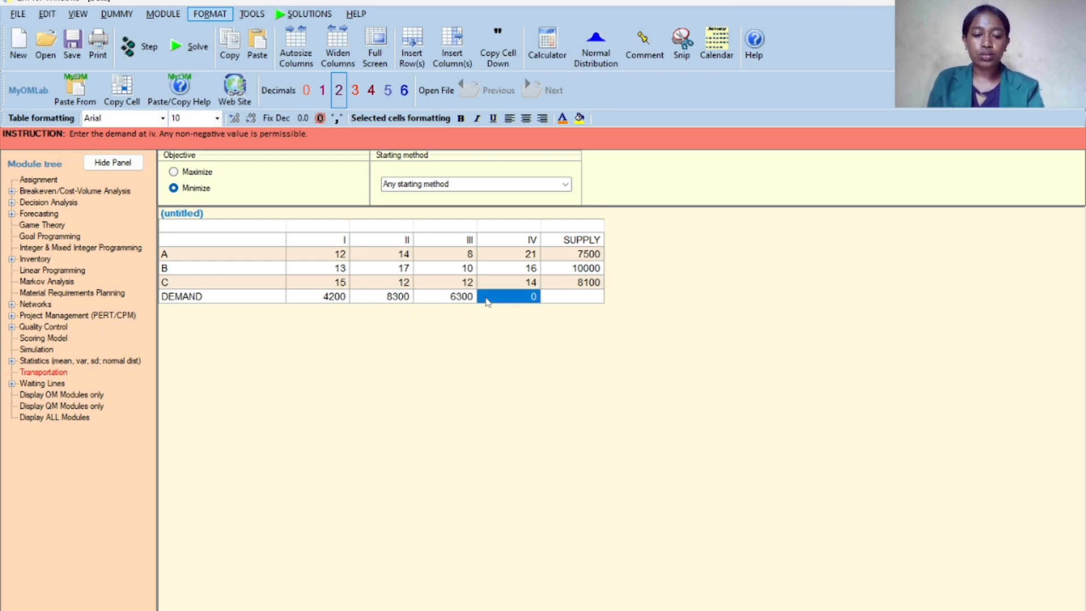
text(72)
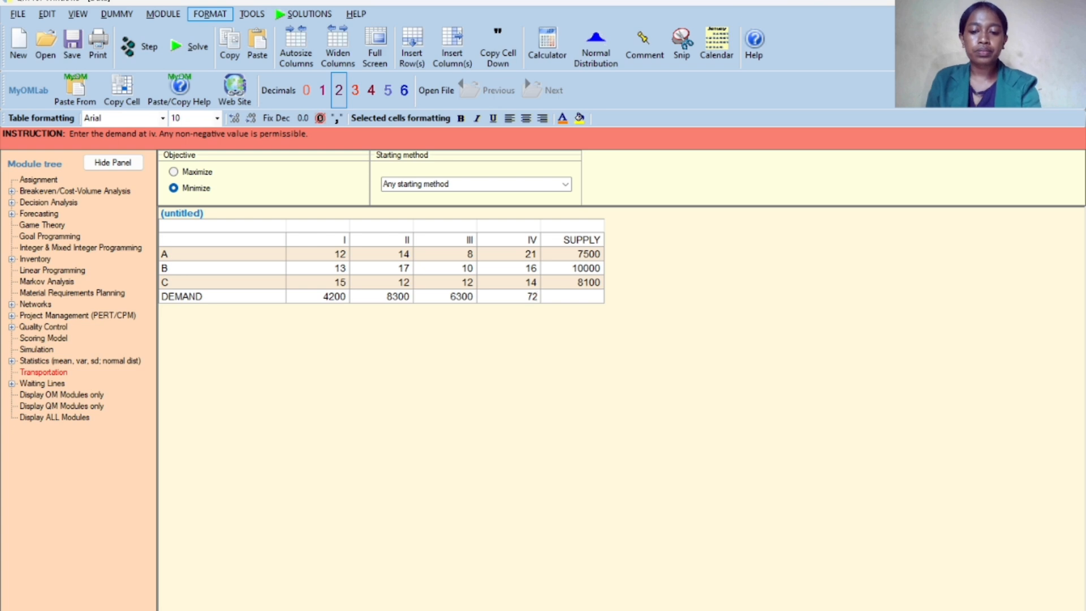
text(00)
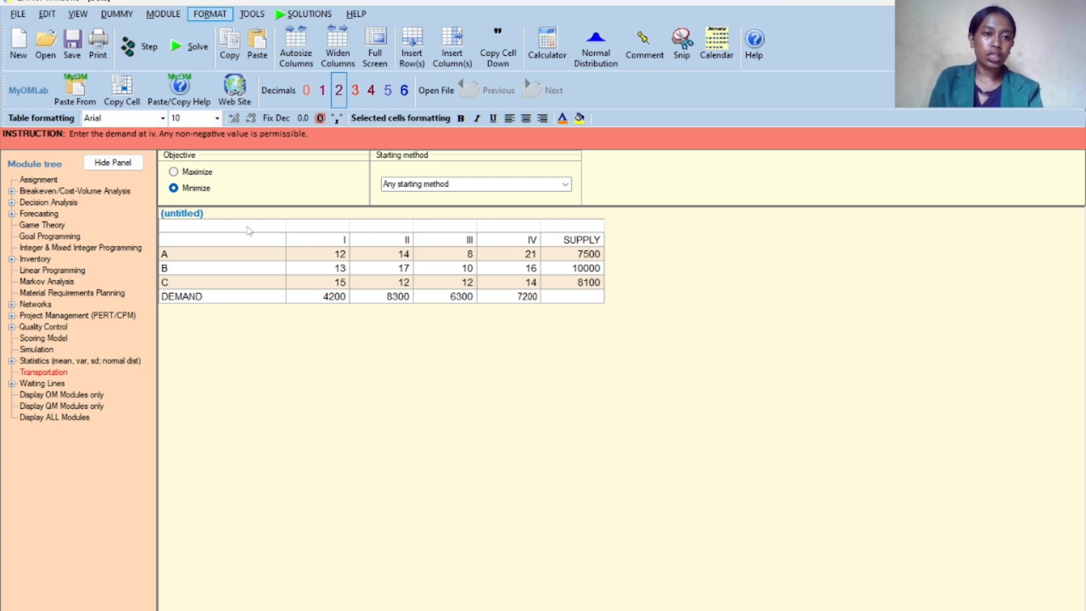
Step: Solve the transportation problem and open the Shipments with costs and Shipping list results
click(196, 64)
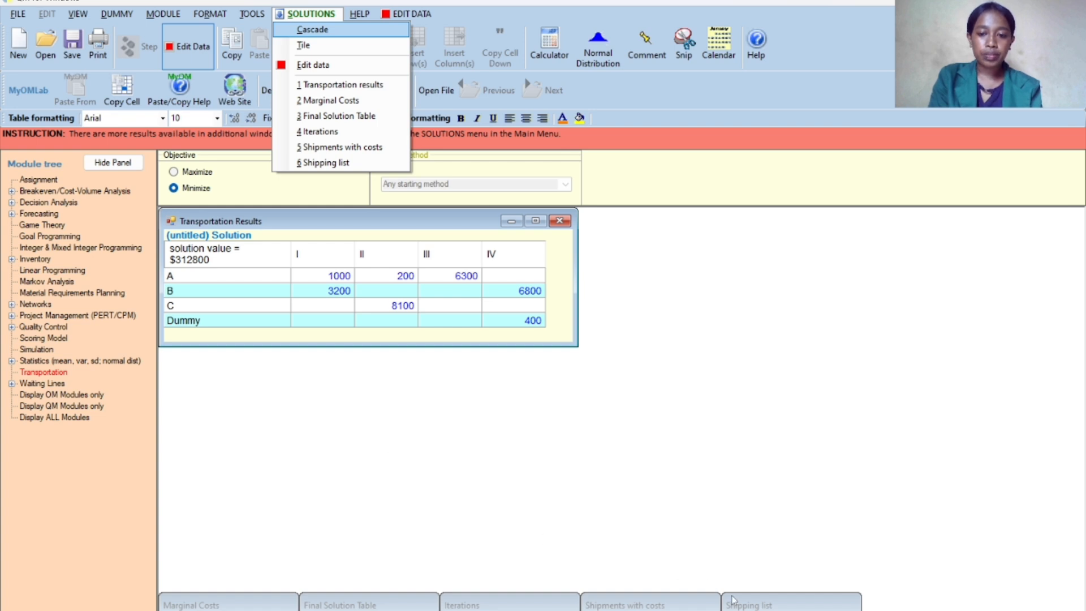
key(Return)
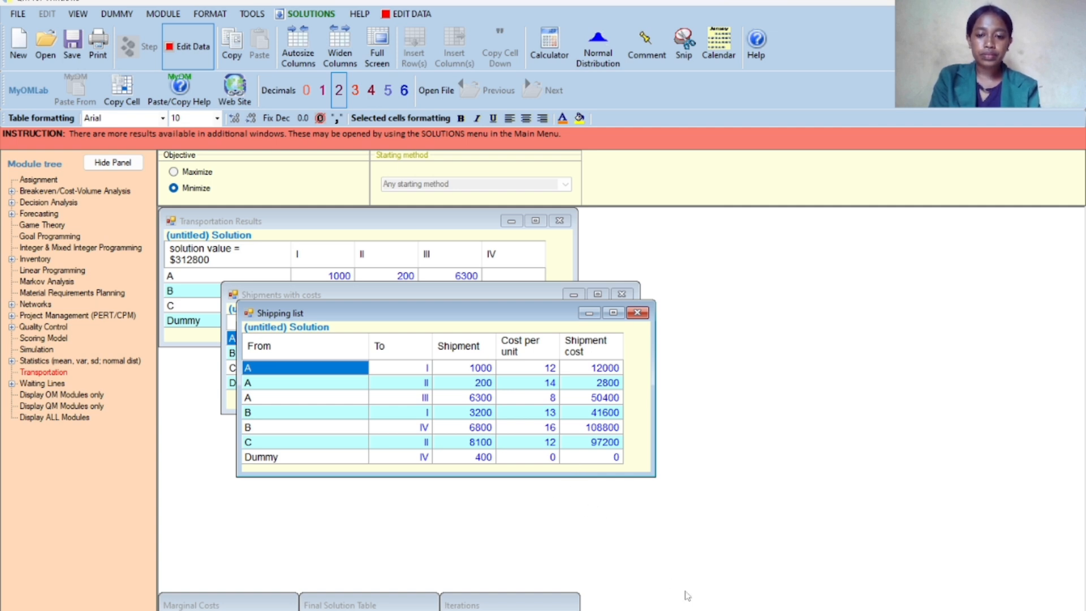
click(762, 610)
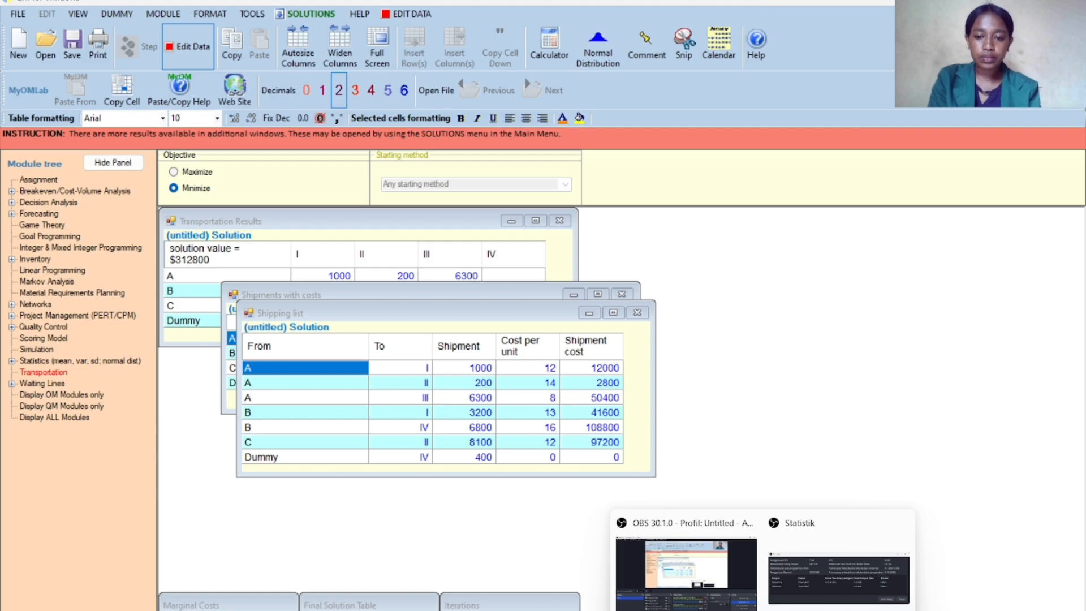
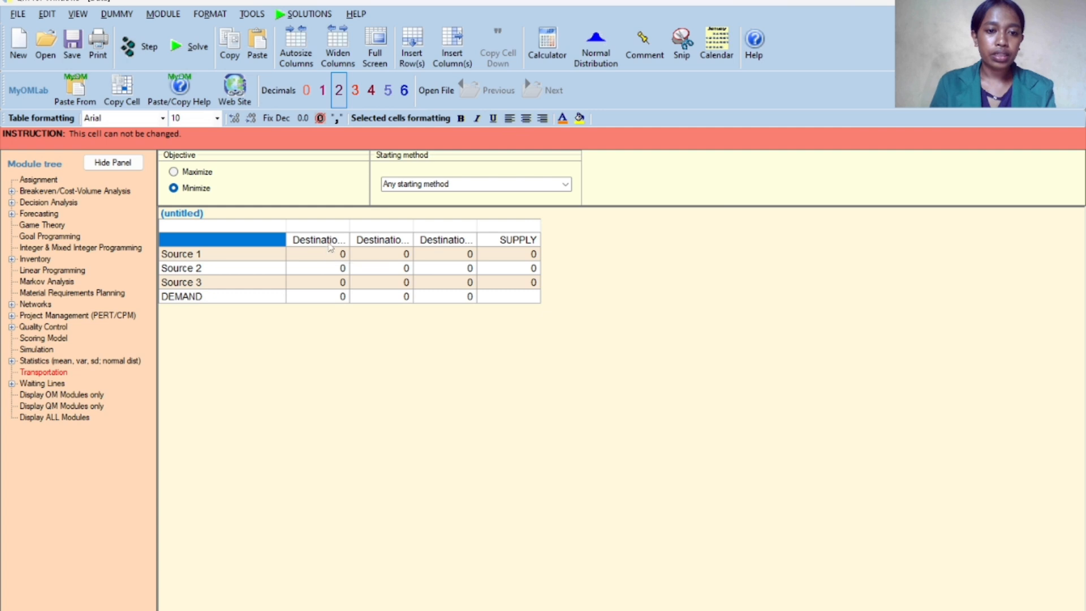
Step: Name the three destinations A, B and C
click(331, 245)
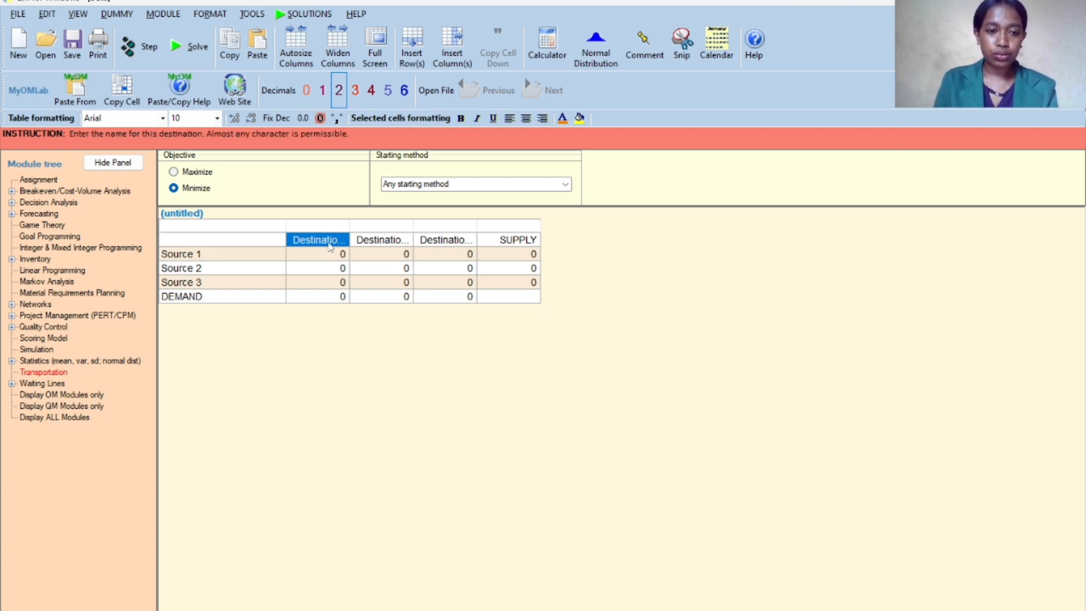
text(a)
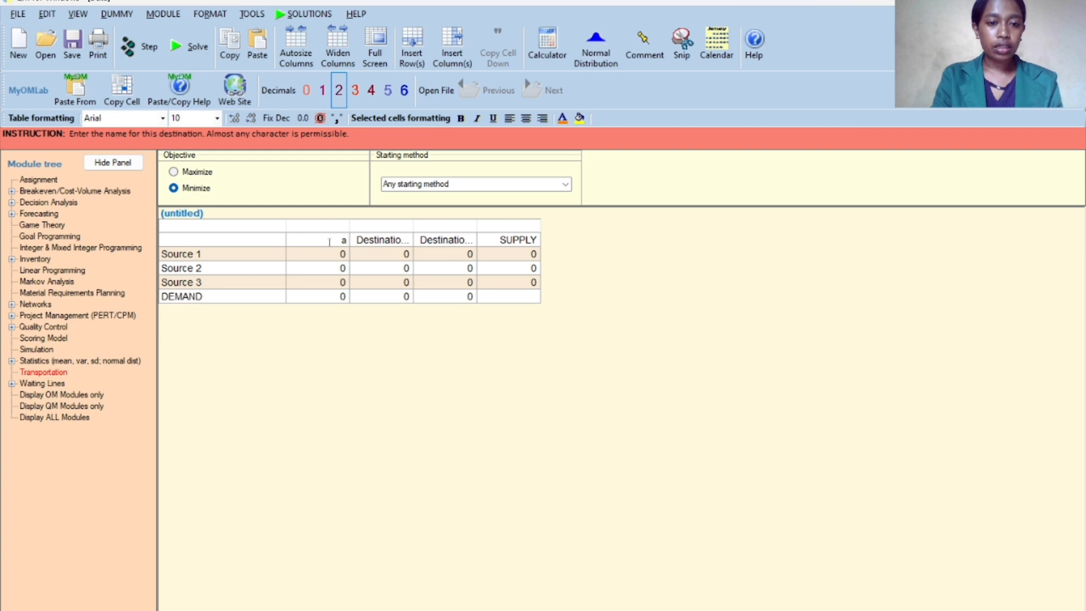
text(A)
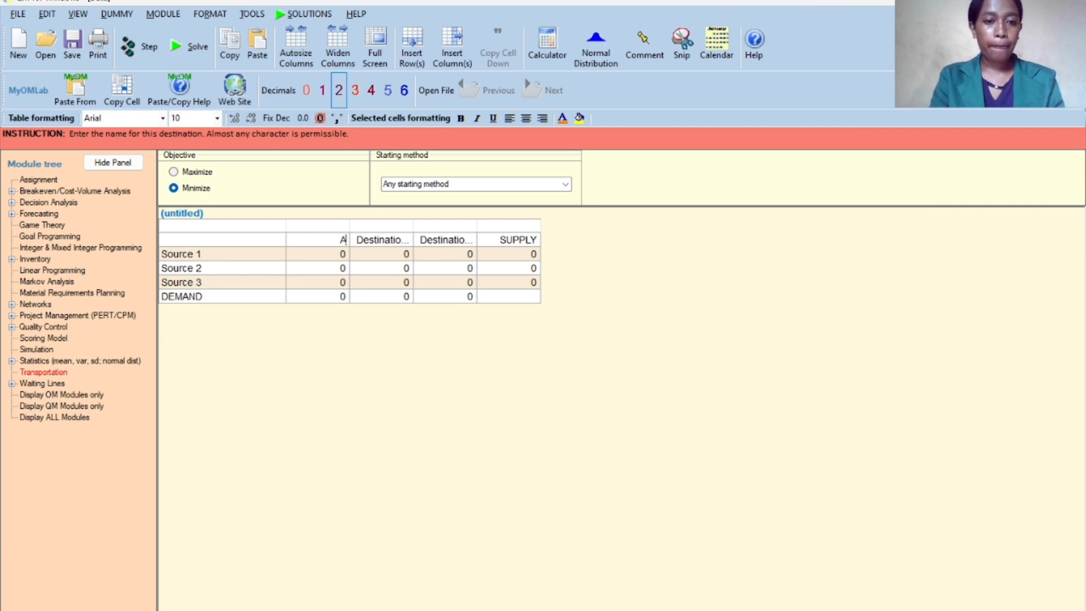
click(360, 245)
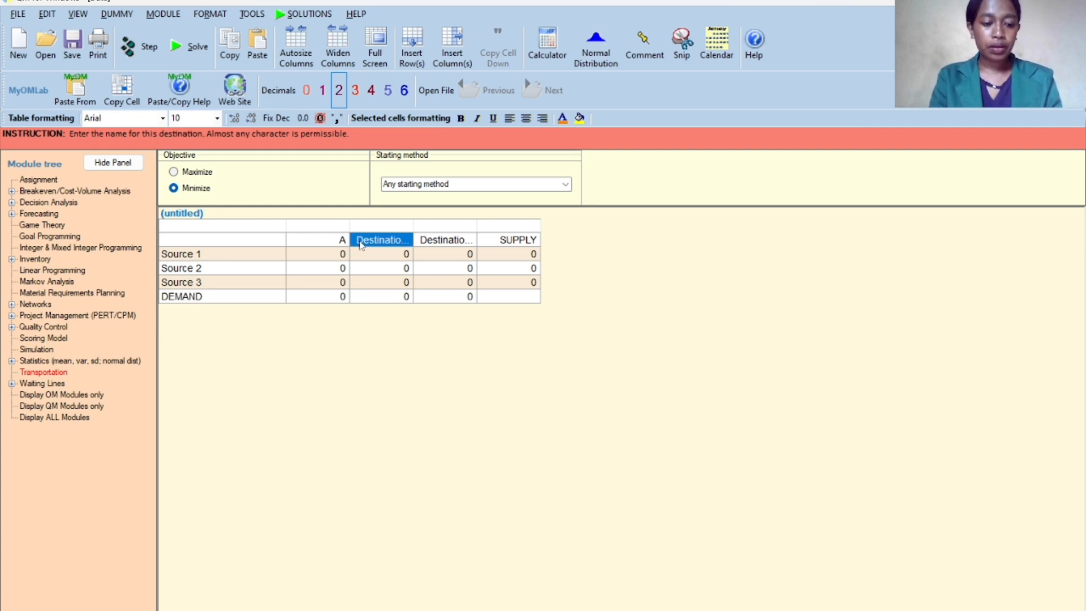
text(B)
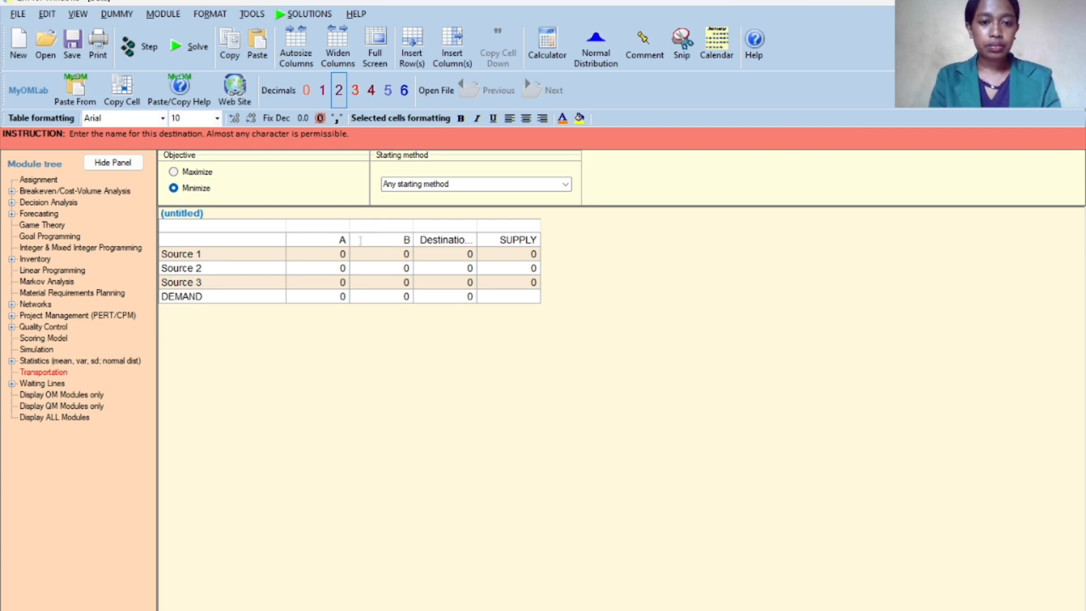
click(438, 241)
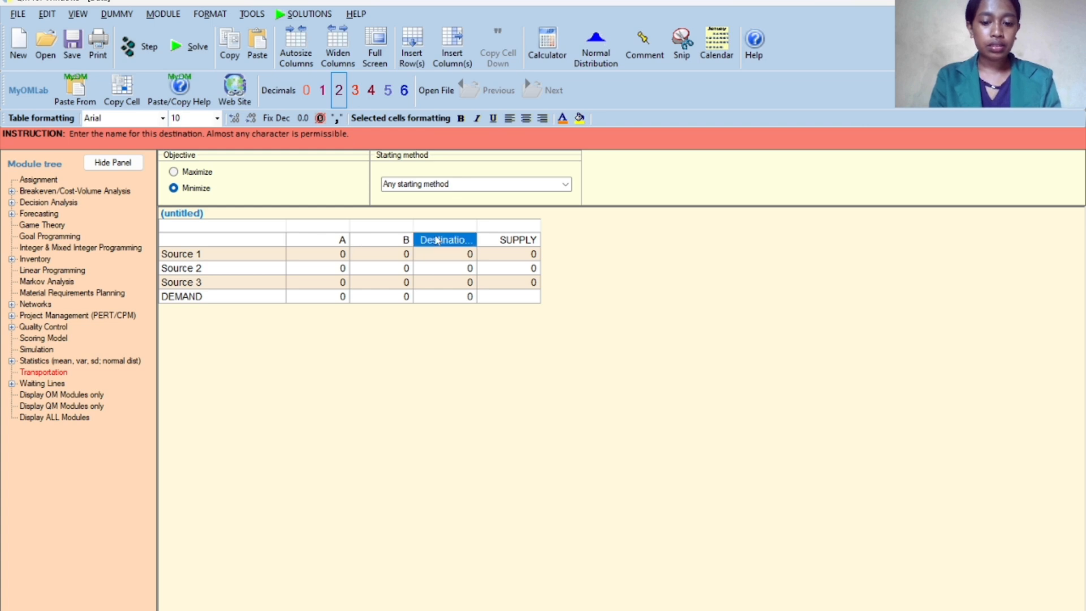
text(C)
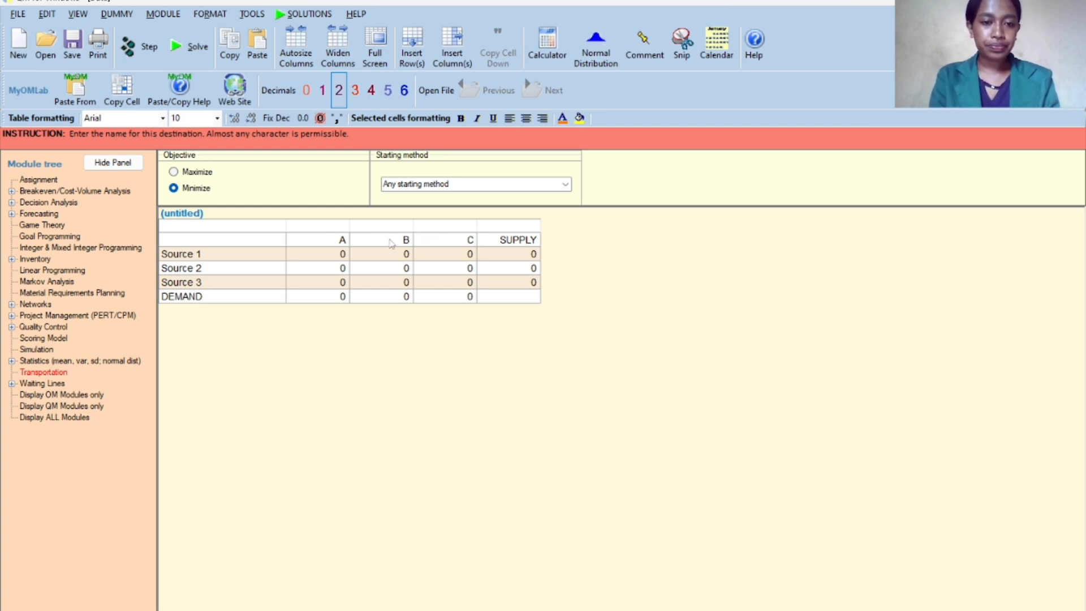
Step: Name the three sources W, X and Y
click(245, 258)
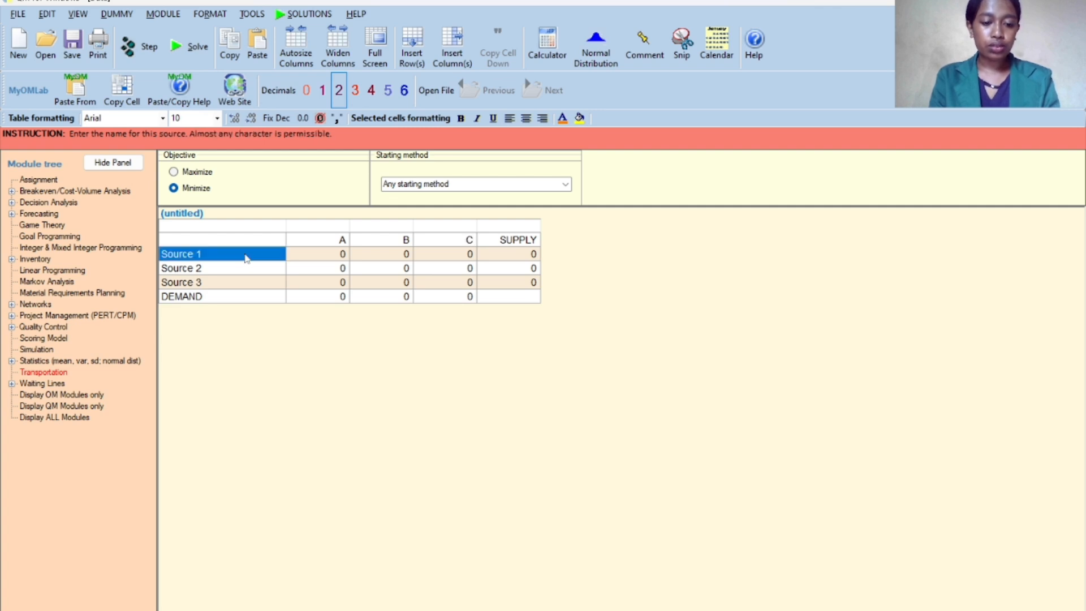
text(W)
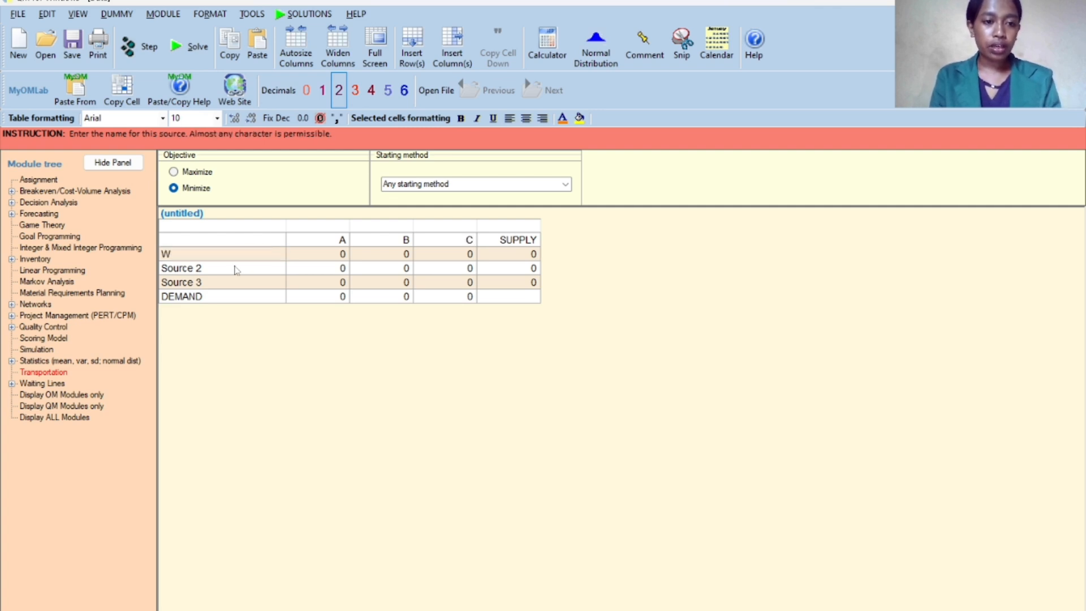
click(195, 270)
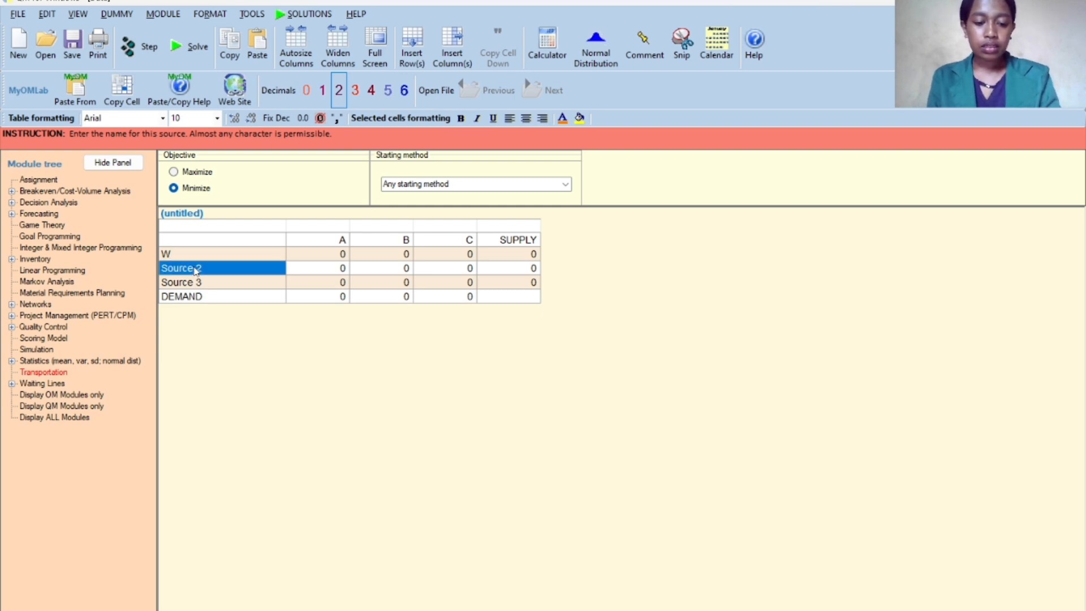
text(X)
click(172, 284)
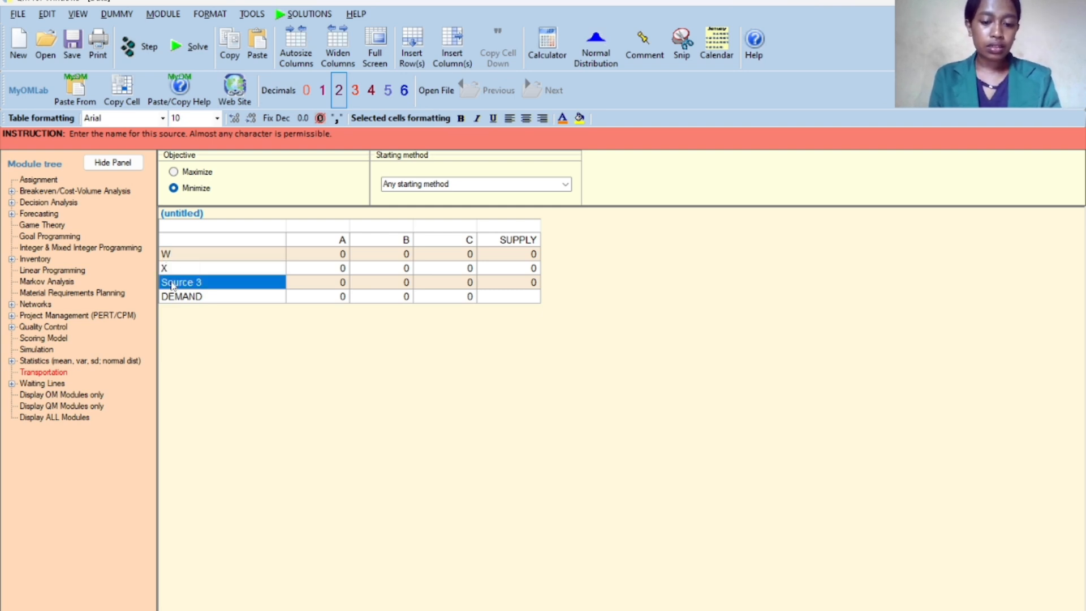
text(Y)
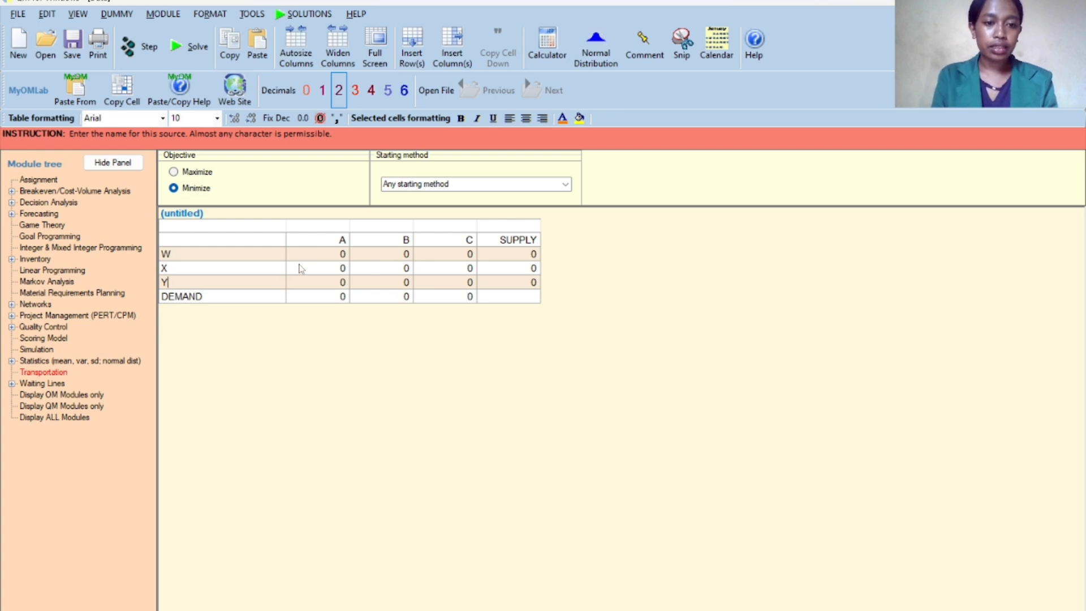
Step: Enter the unit shipping costs to destination A: 8 from W, 24 from X and 16 from Y
click(330, 257)
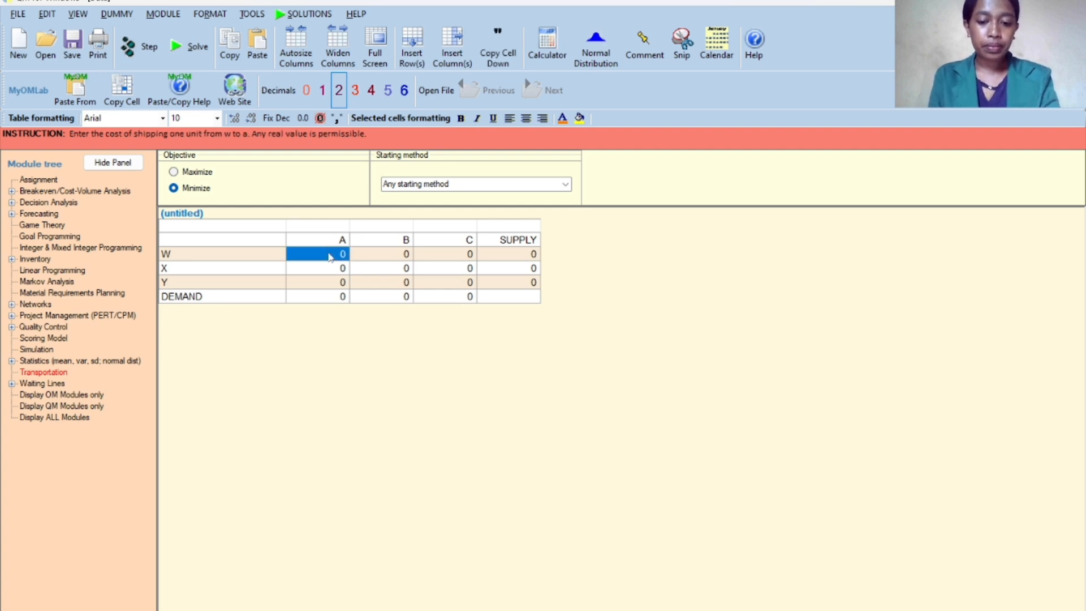
text(8)
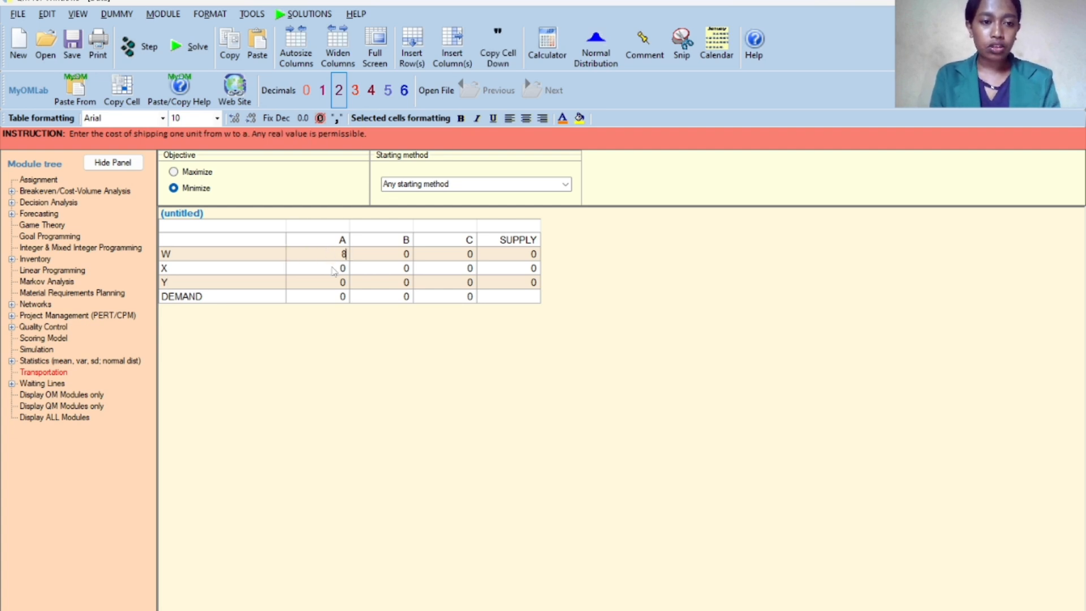
click(345, 269)
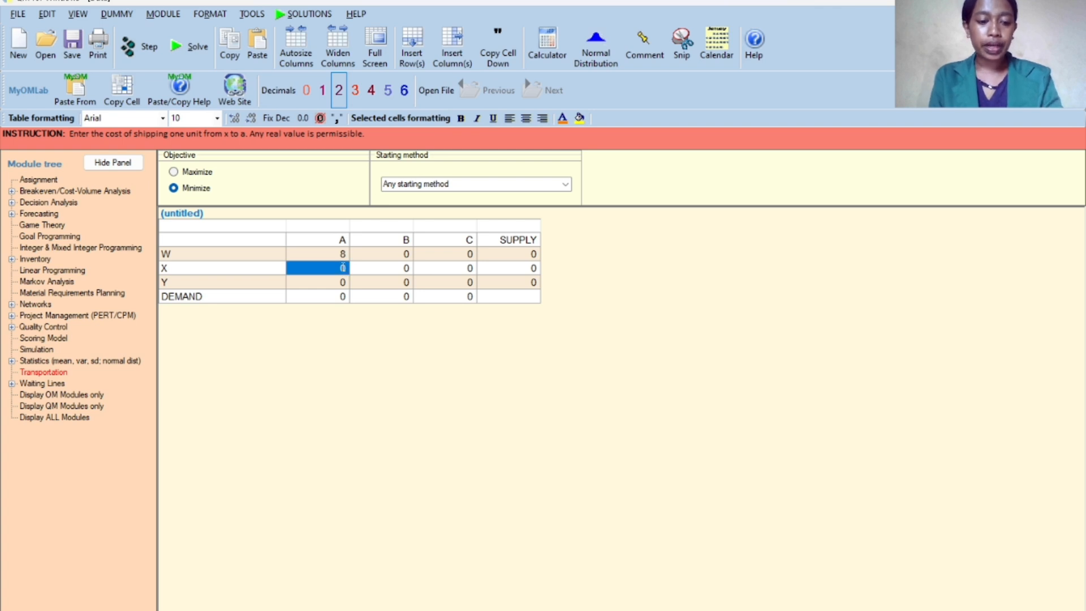
text(24)
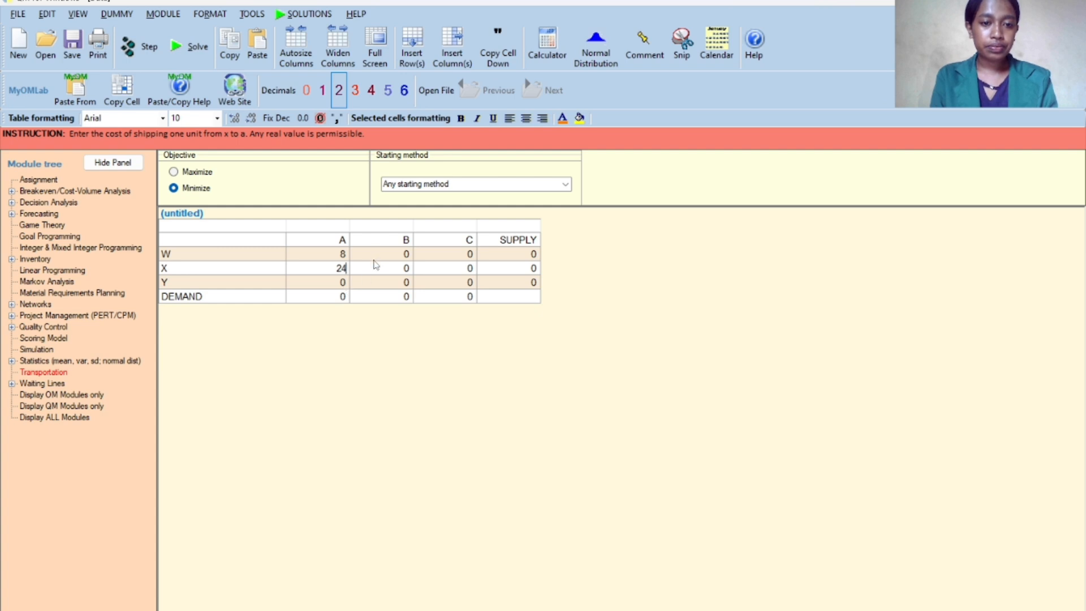
click(407, 272)
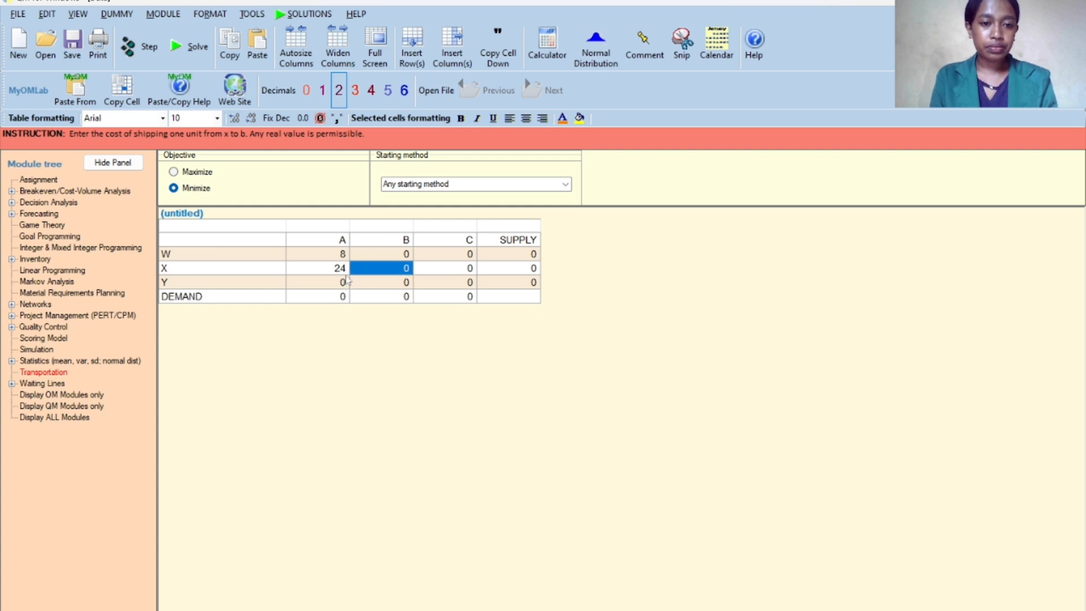
click(343, 285)
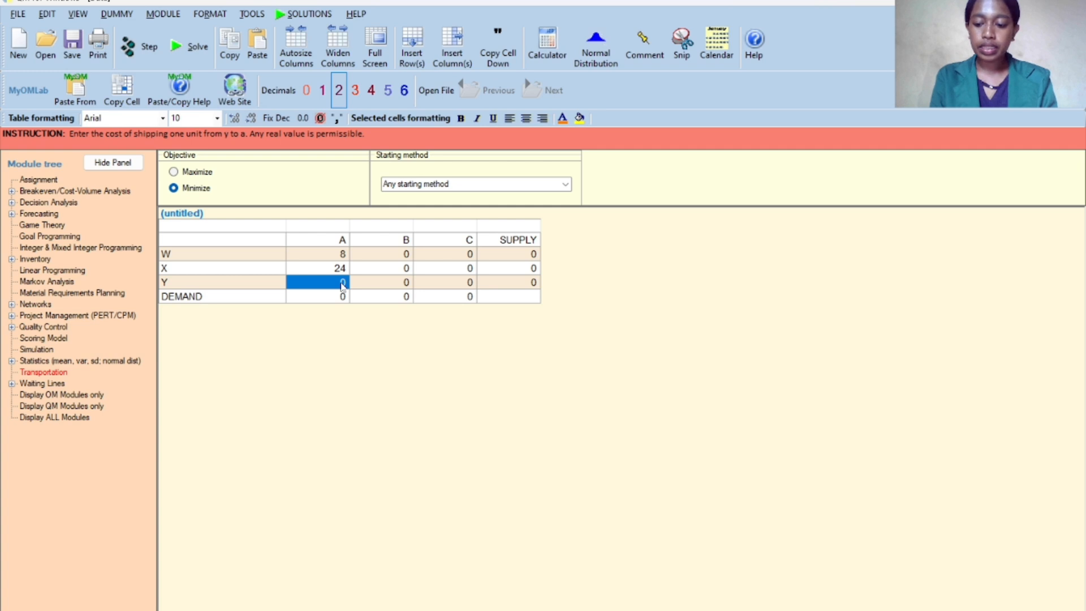
text(16)
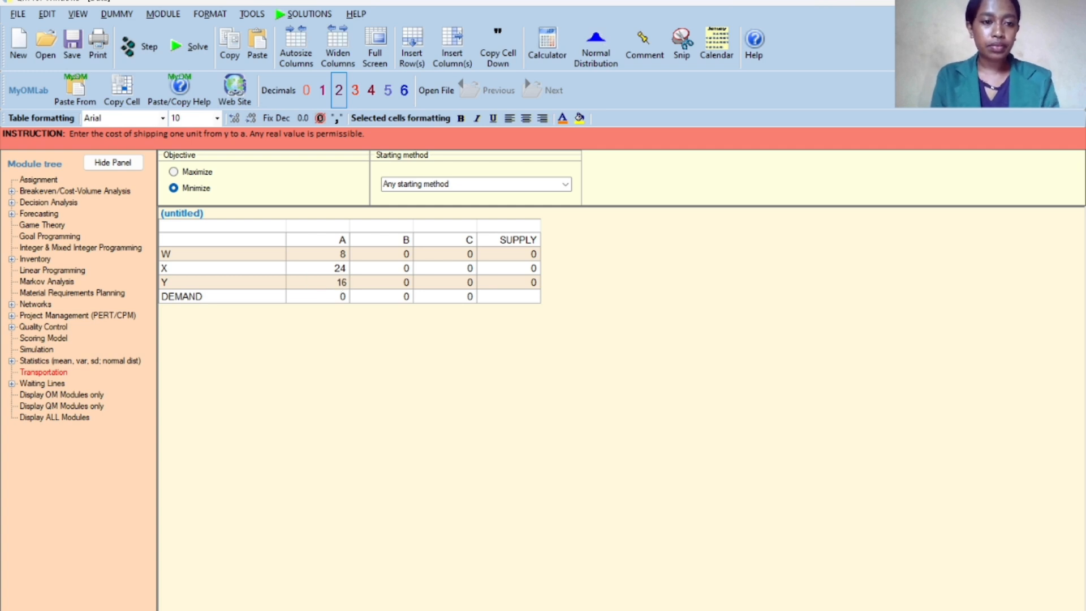
Step: Enter the unit shipping costs to destination B: 4 from W, 15 from X and 9 from Y
click(406, 255)
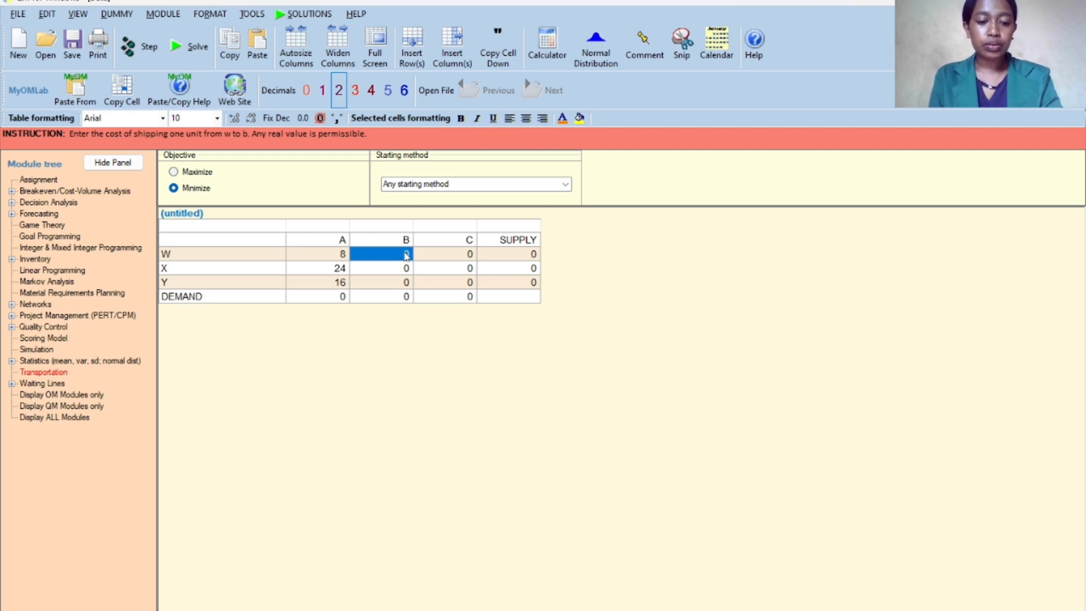
text(4)
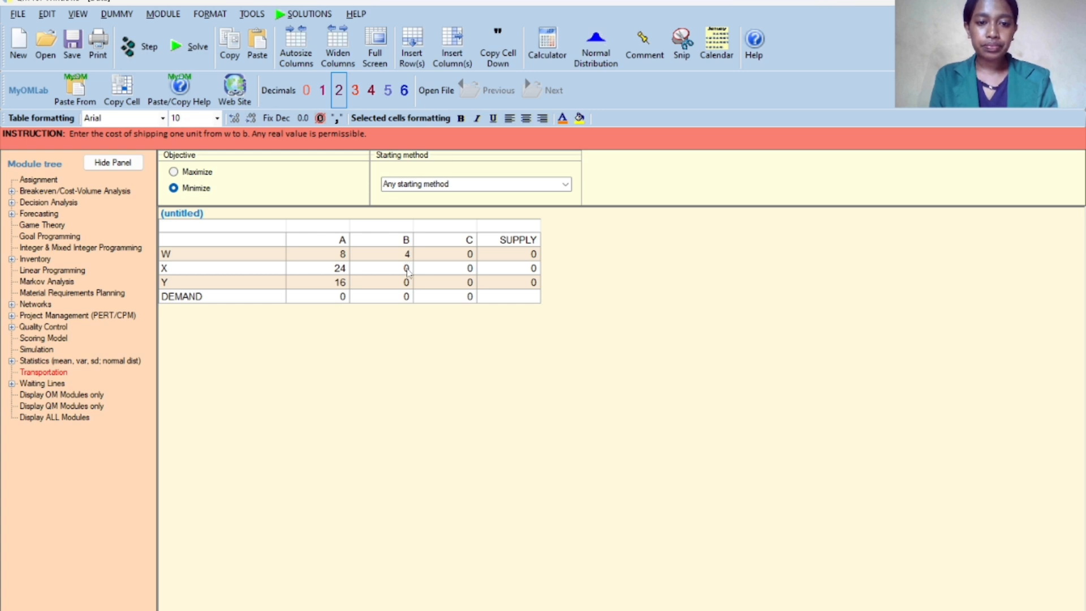
click(472, 266)
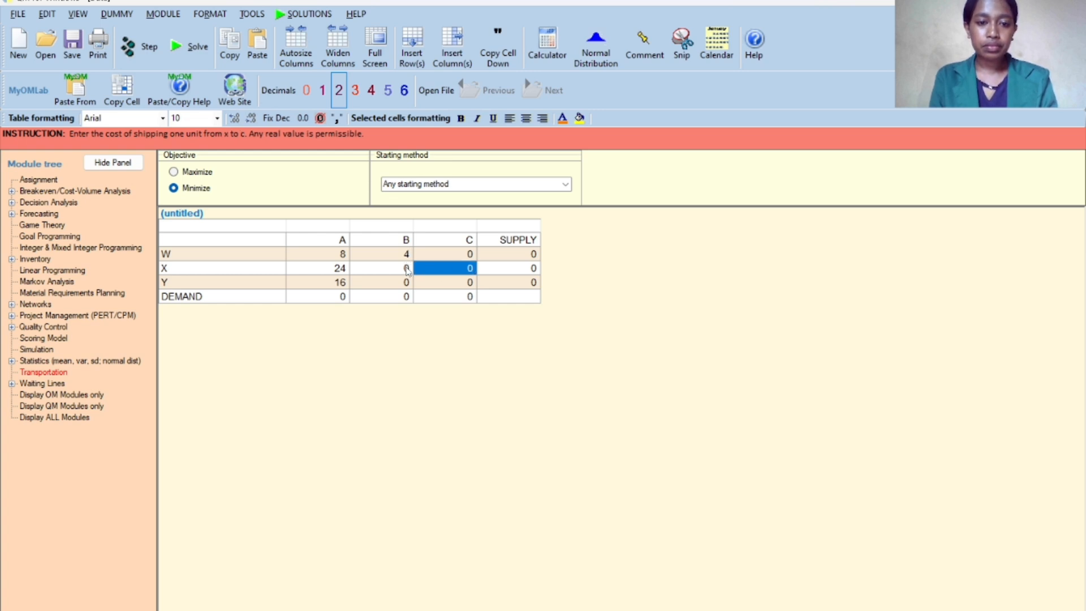
click(407, 269)
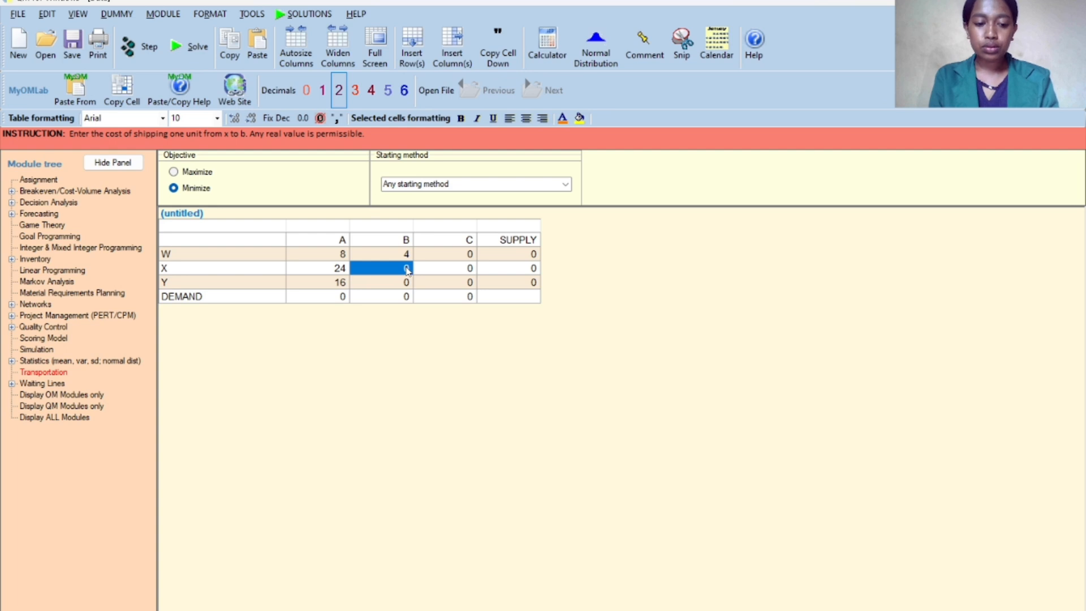
text(15)
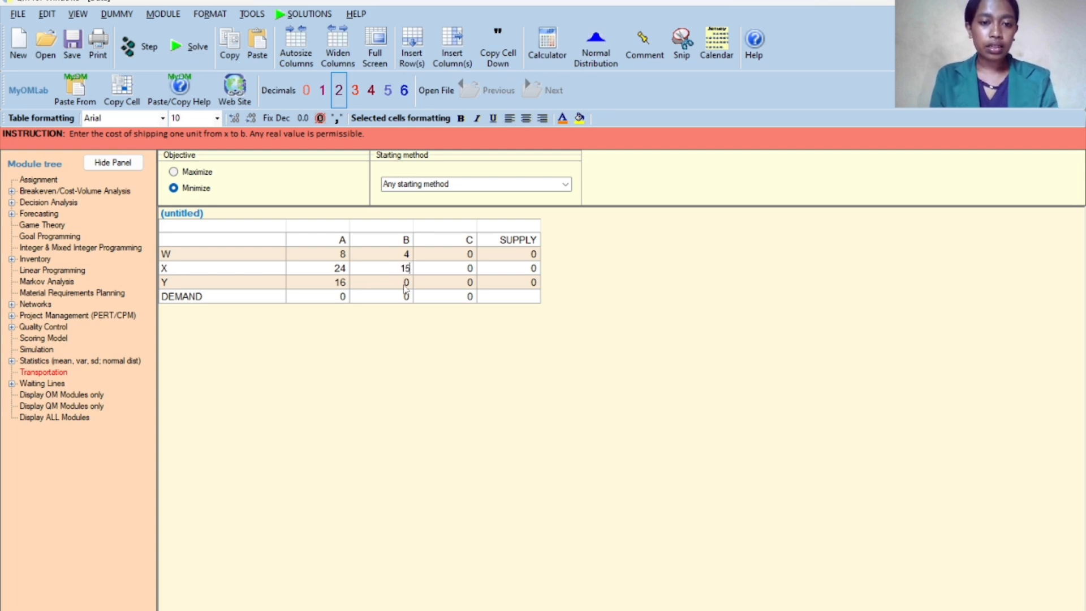
click(469, 285)
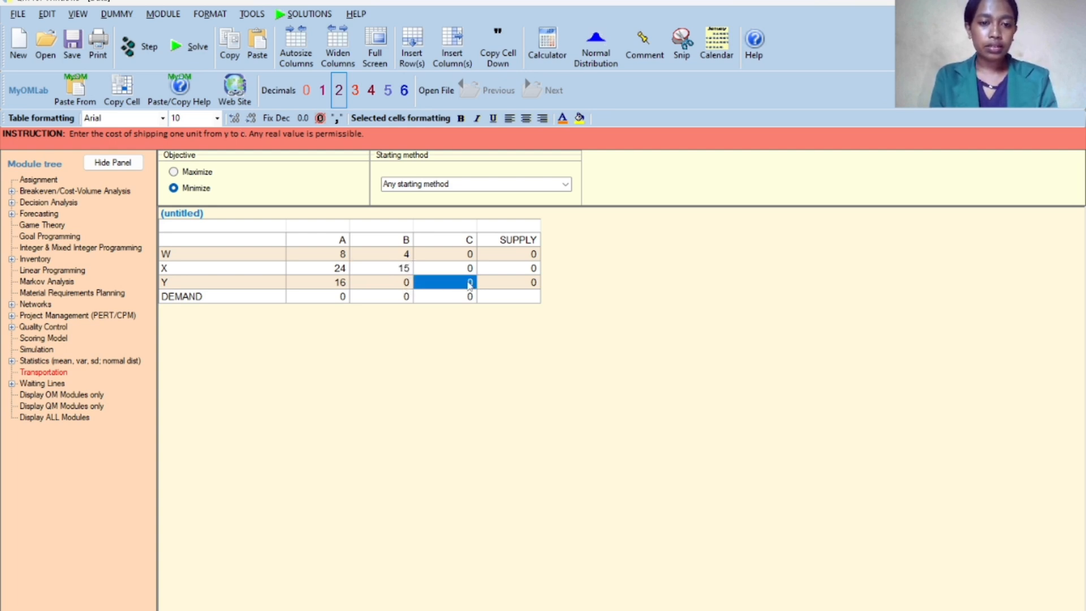
click(407, 285)
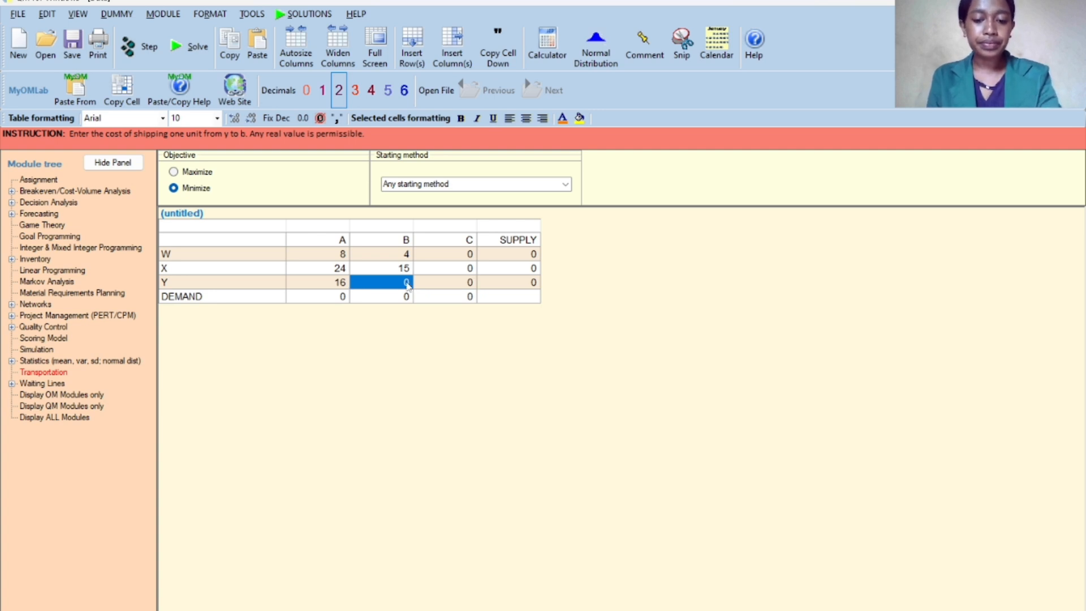
text(9)
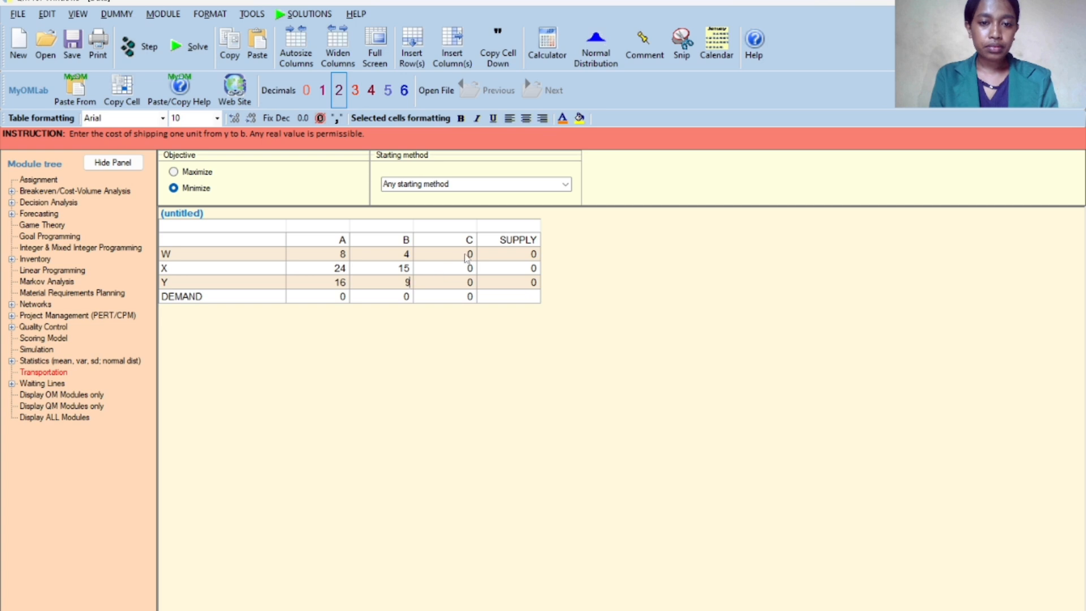
Step: Enter the unit shipping costs to destination C: 7 from W, 16 from X and 24 from Y
click(471, 255)
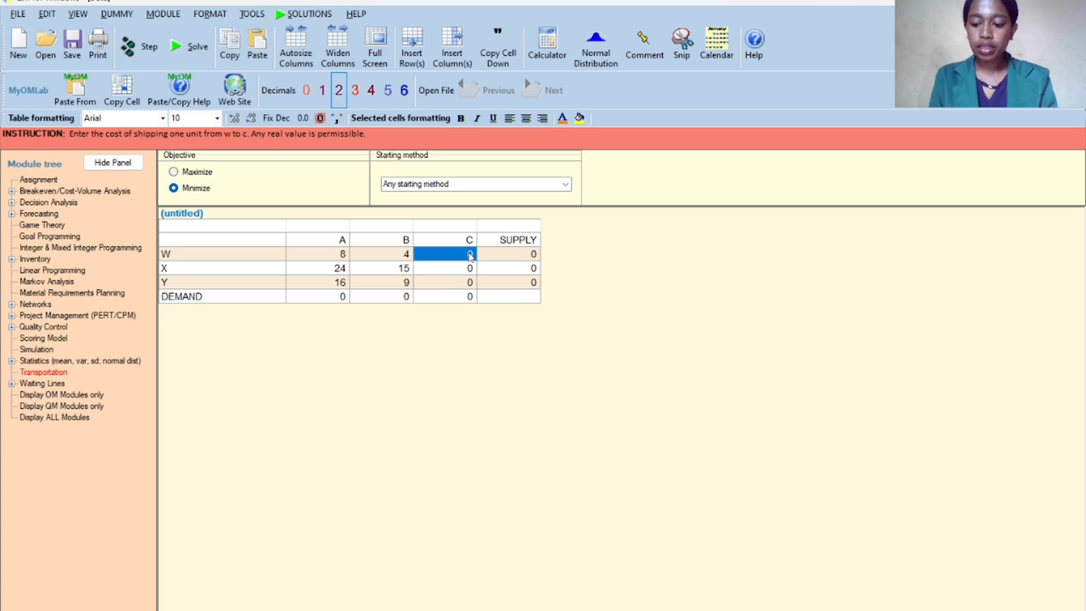
text(7)
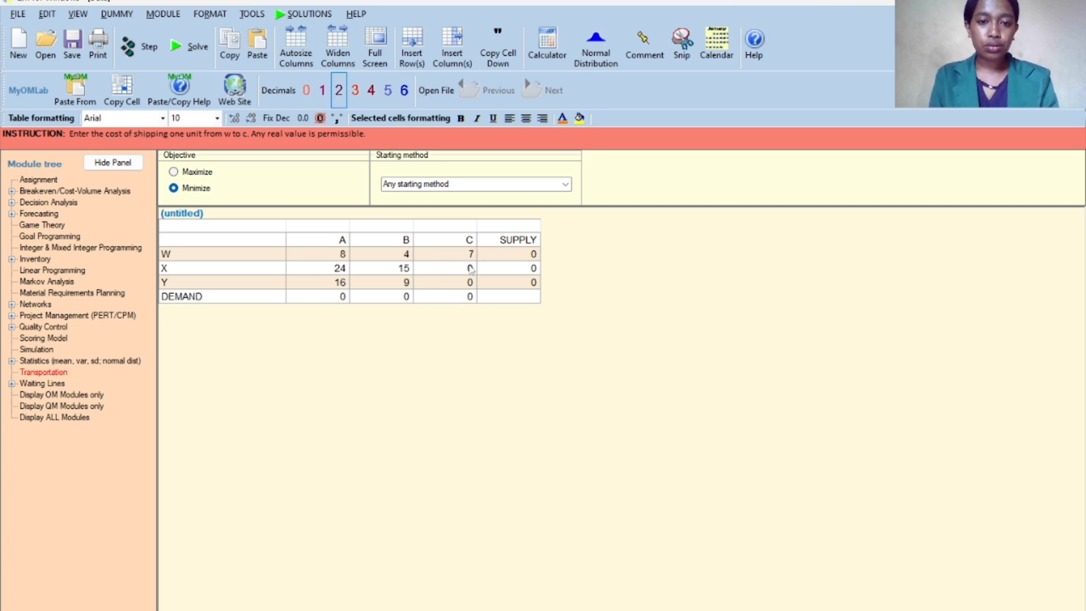
click(472, 268)
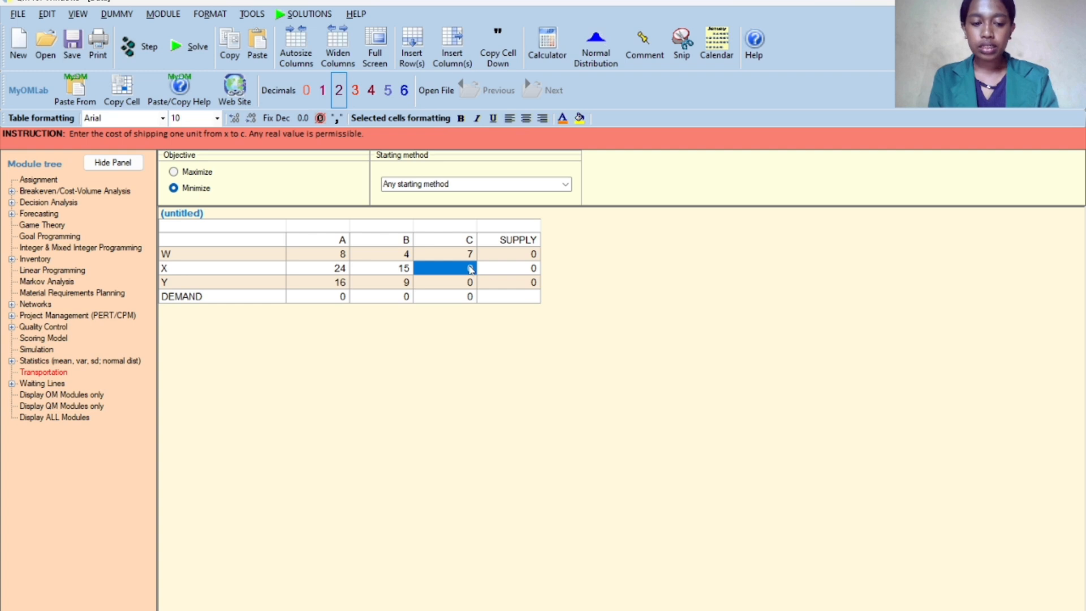
text(16)
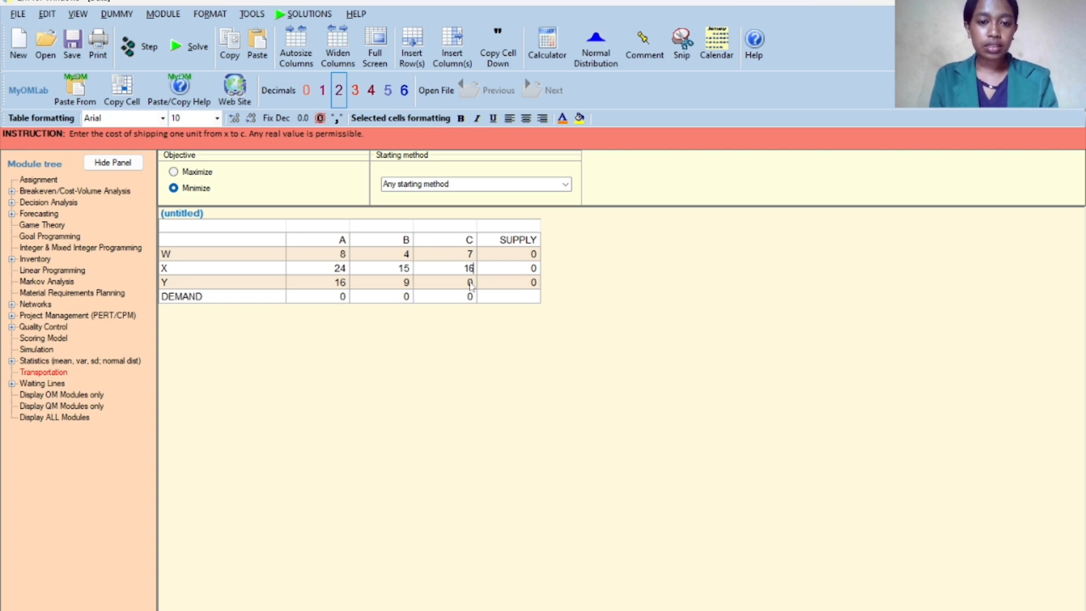
click(472, 287)
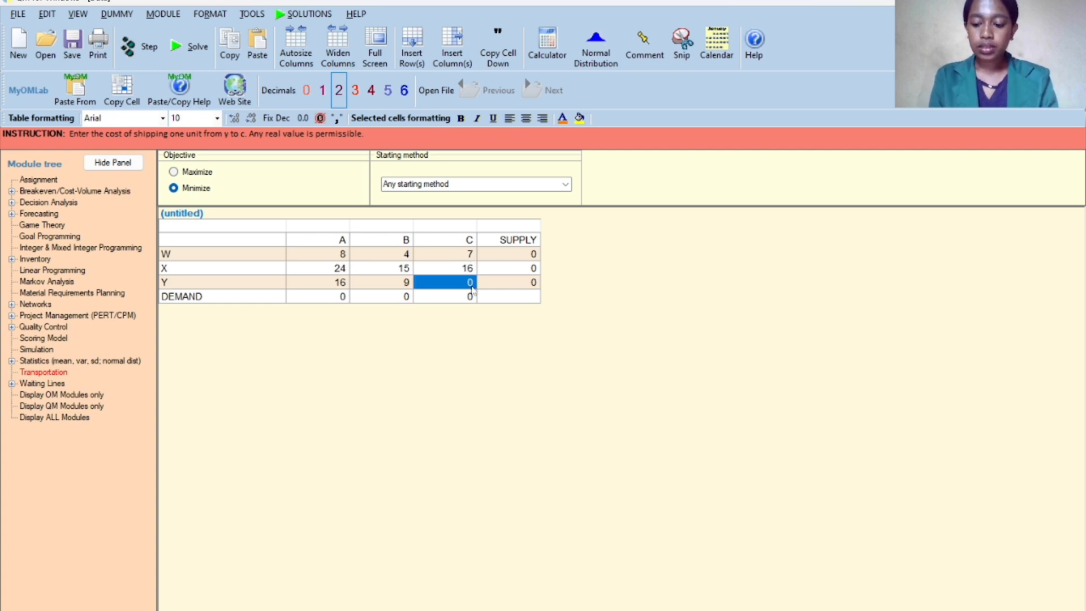
text(24)
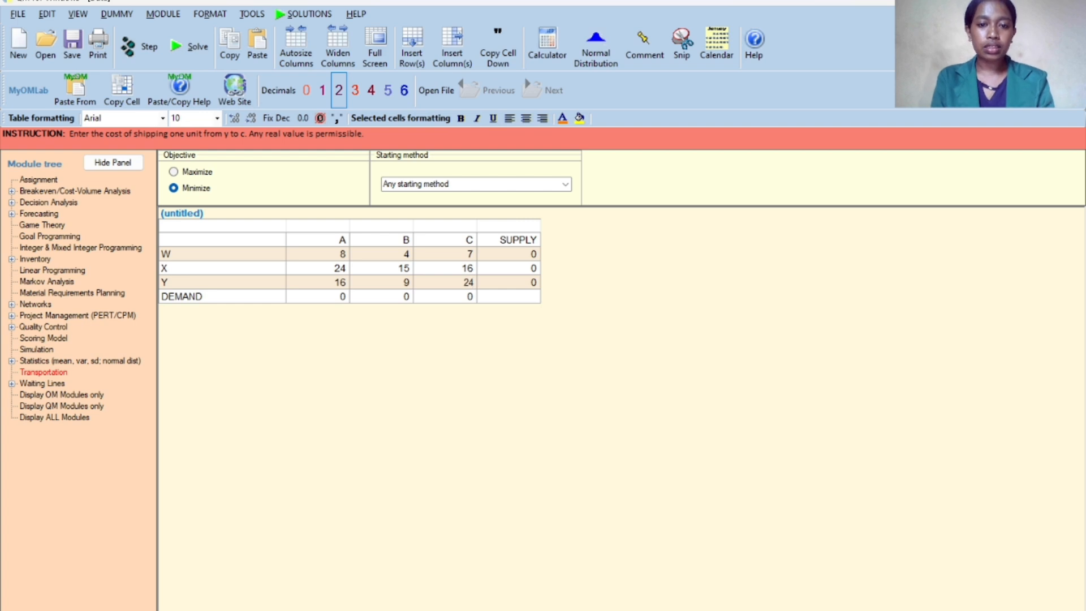
Step: Enter the supply of each source: 56 for W, 82 for X and 77 for Y
click(517, 267)
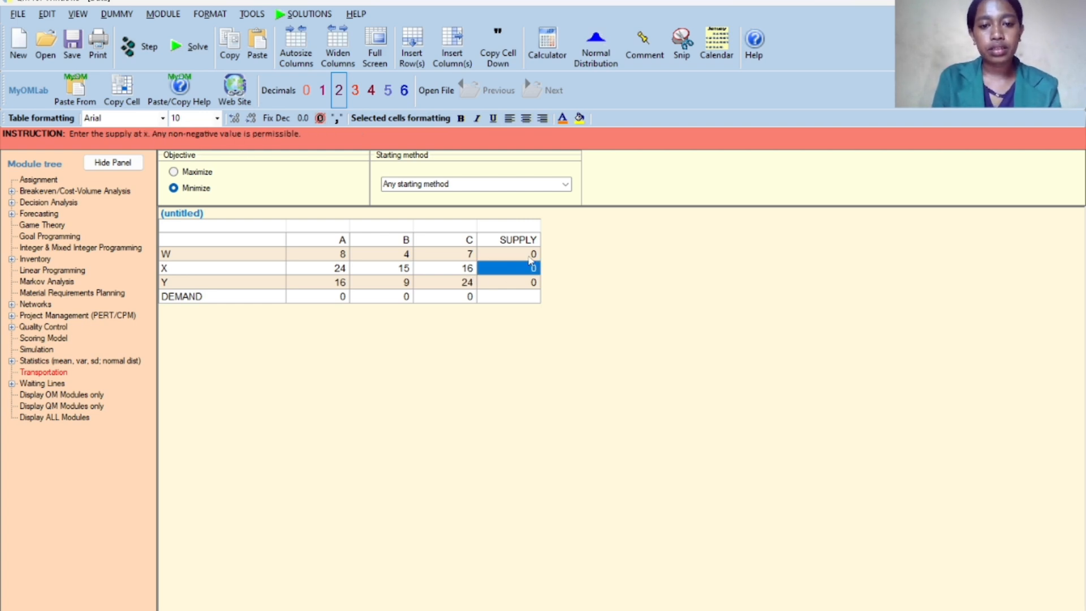
click(530, 255)
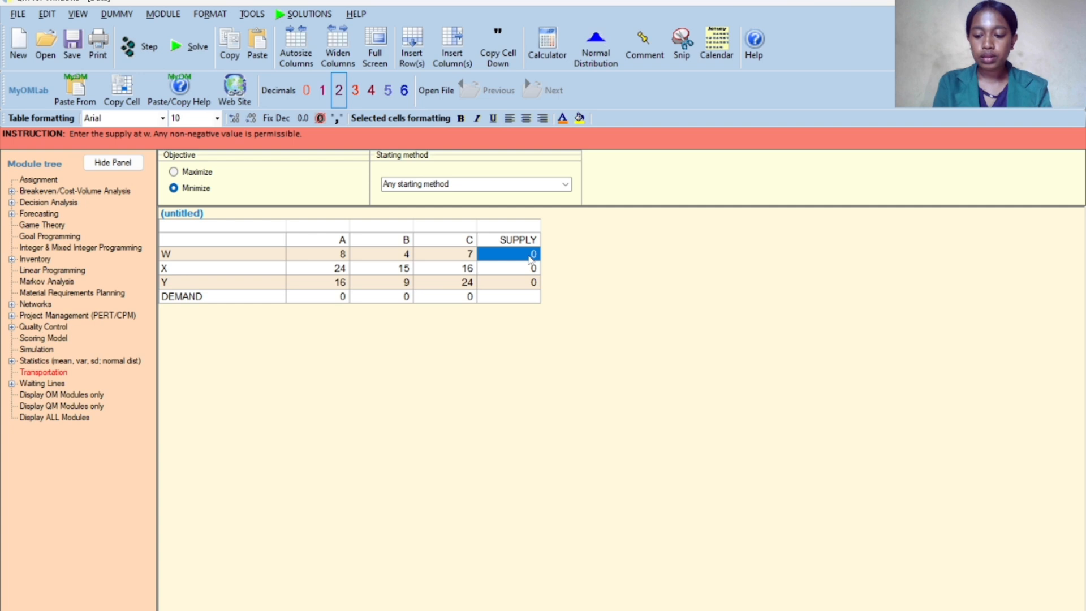
text(56)
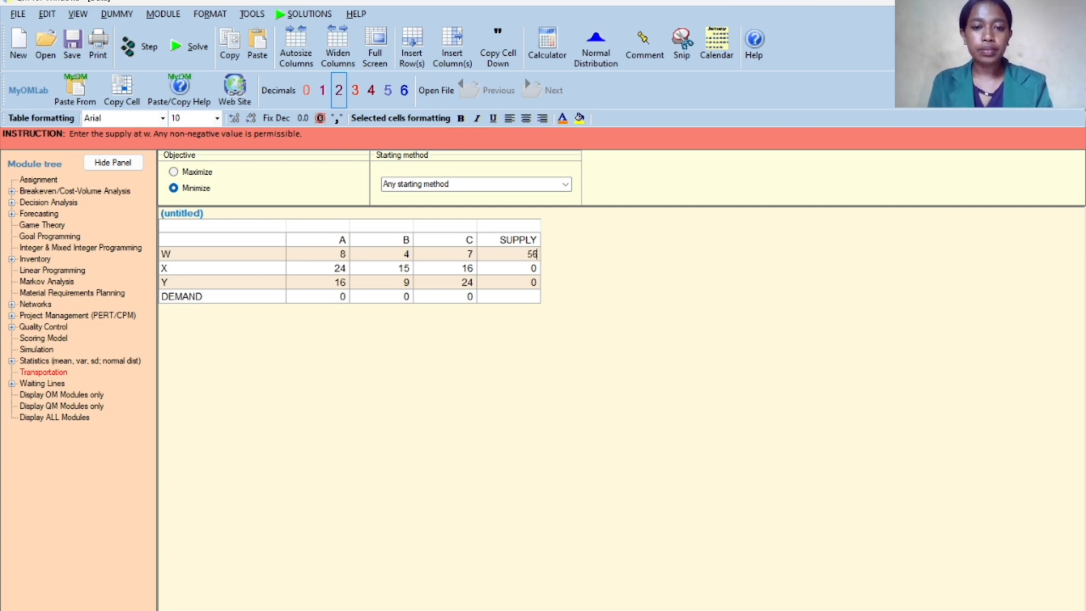
click(532, 270)
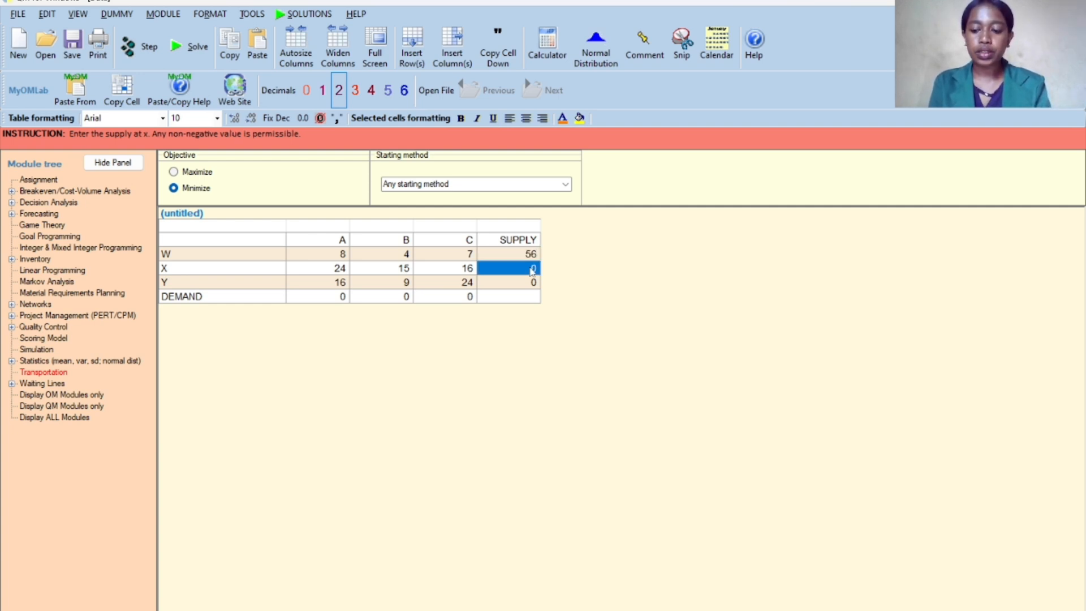
text(8)
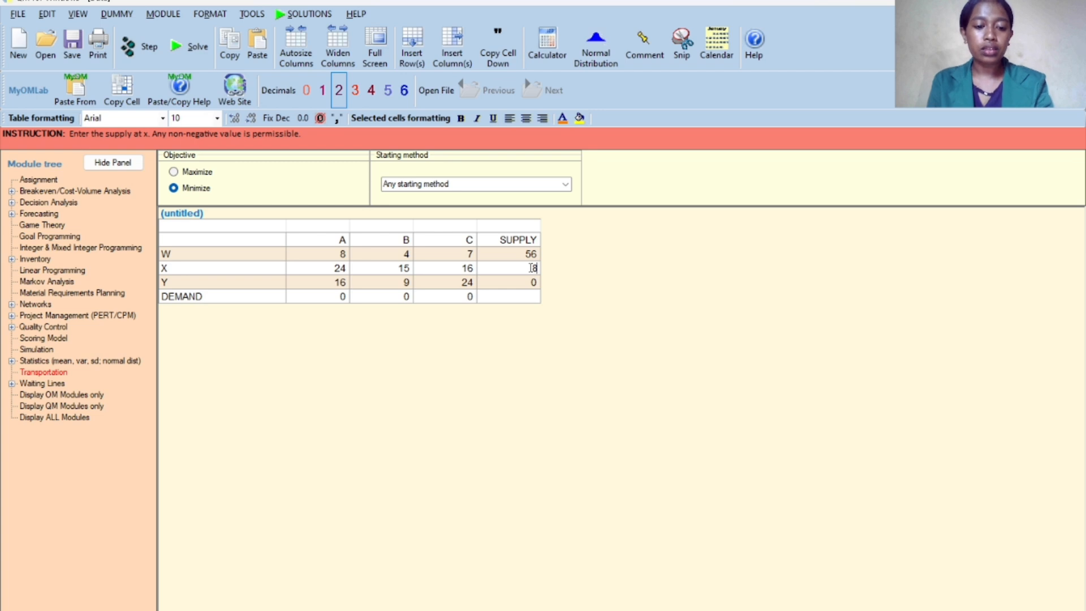
text(2)
click(532, 285)
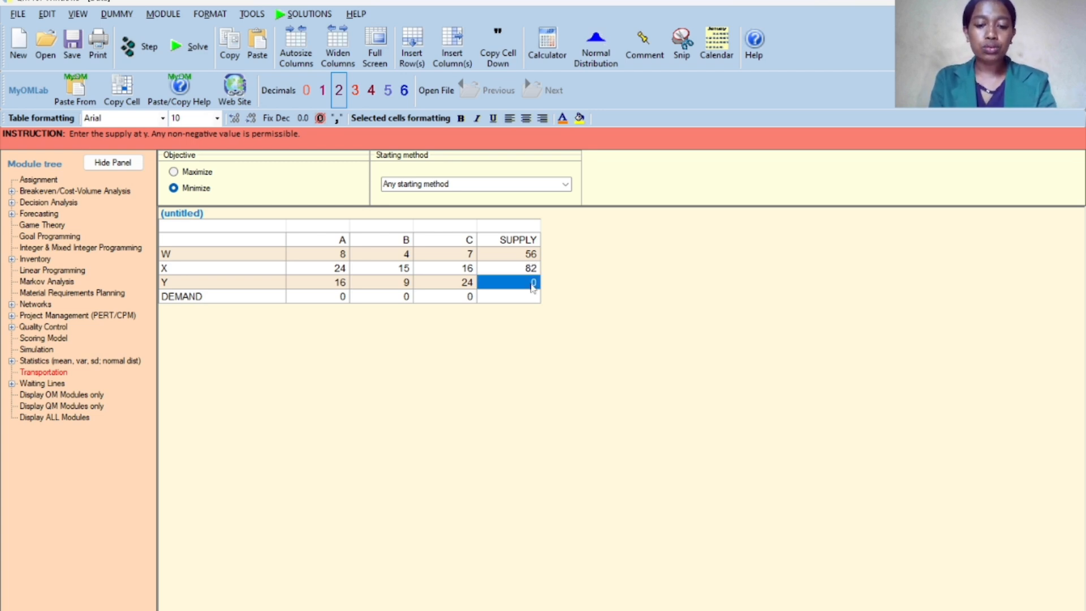
text(77)
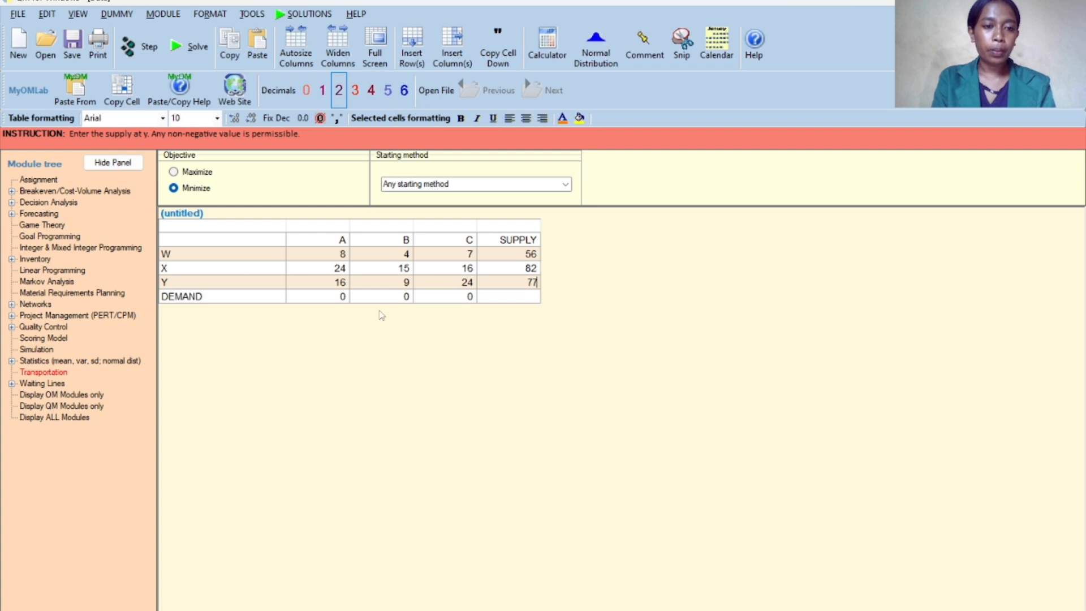
Step: Enter the demand of each destination: 102 for A, 41 for B and 215 for C
click(335, 300)
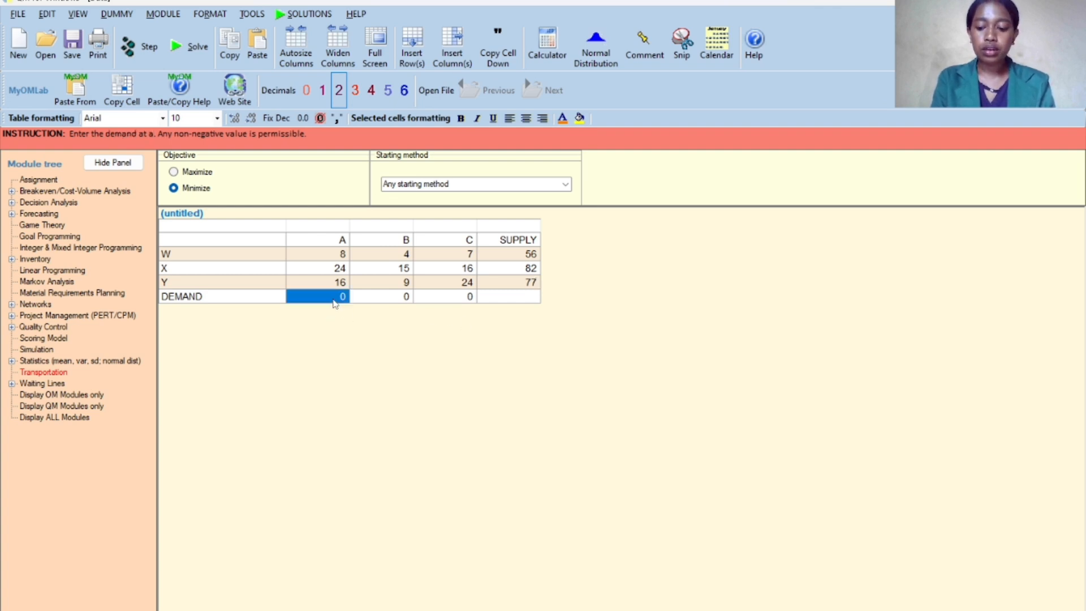
text(10)
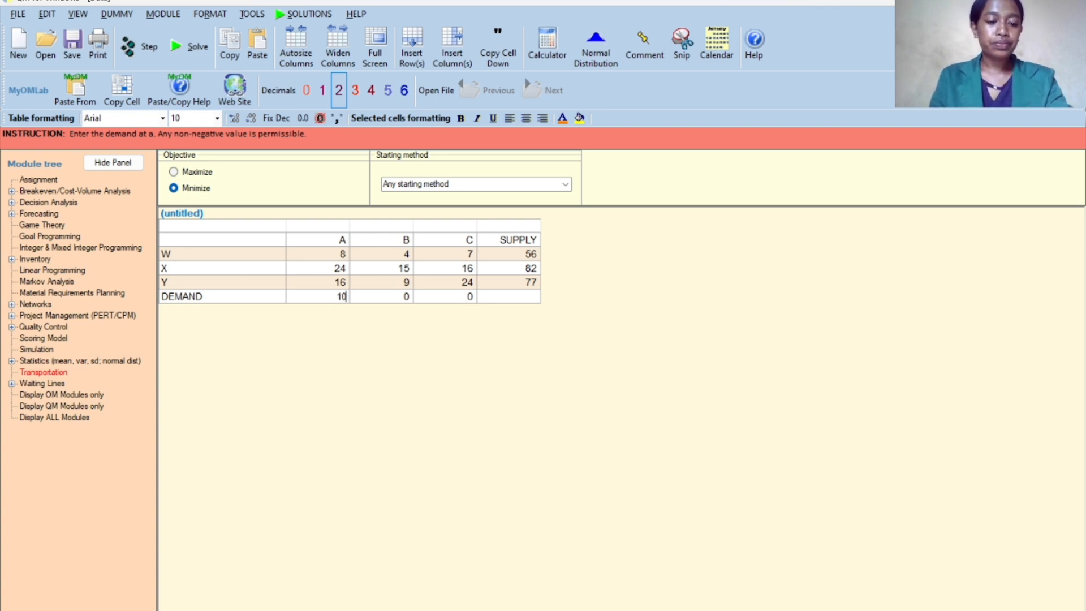
text(2)
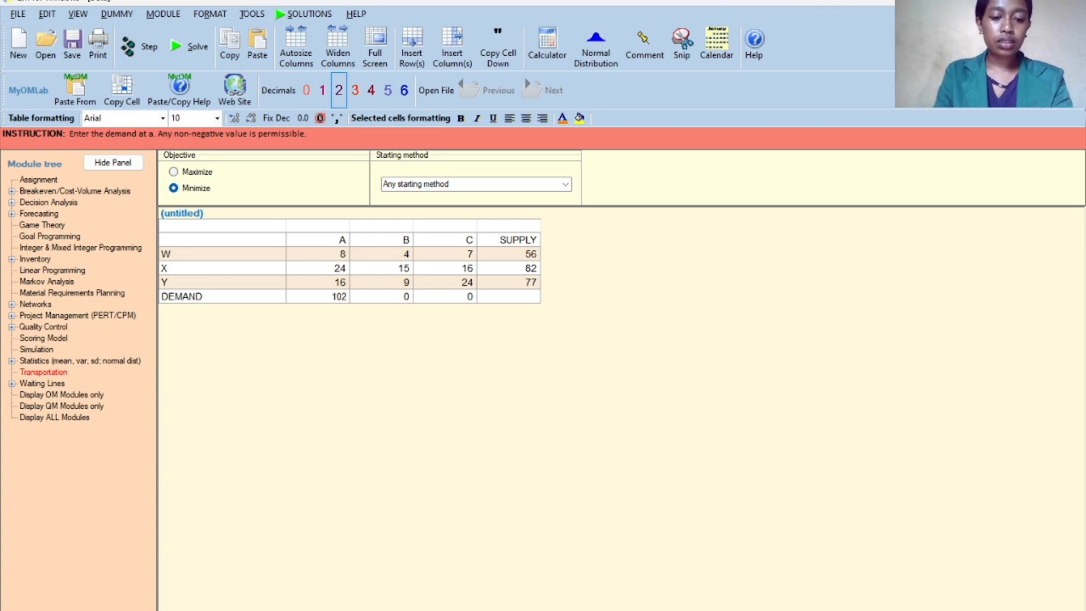
click(376, 301)
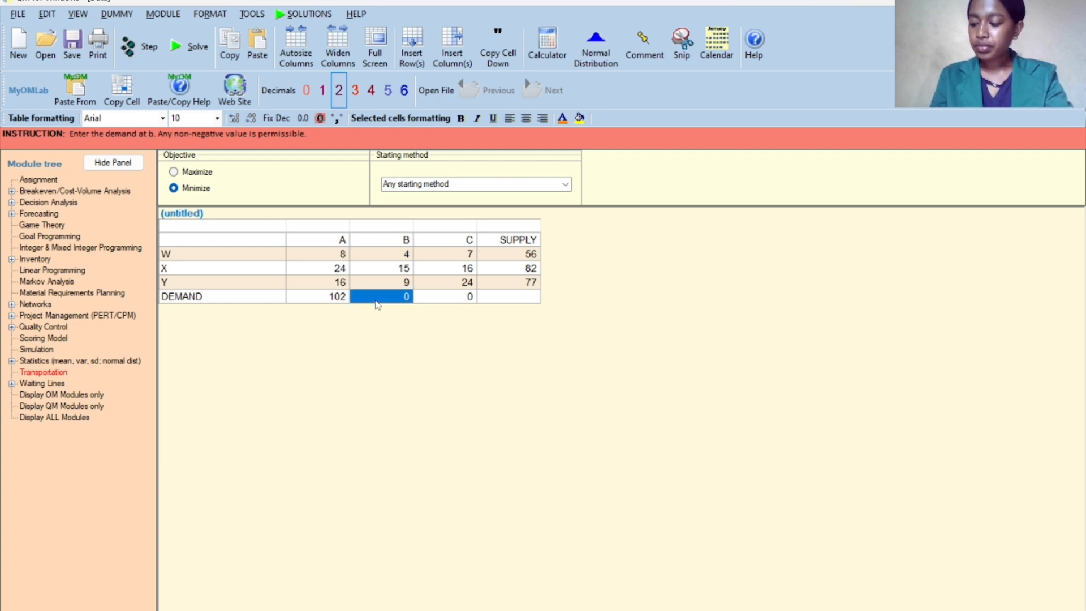
text(41)
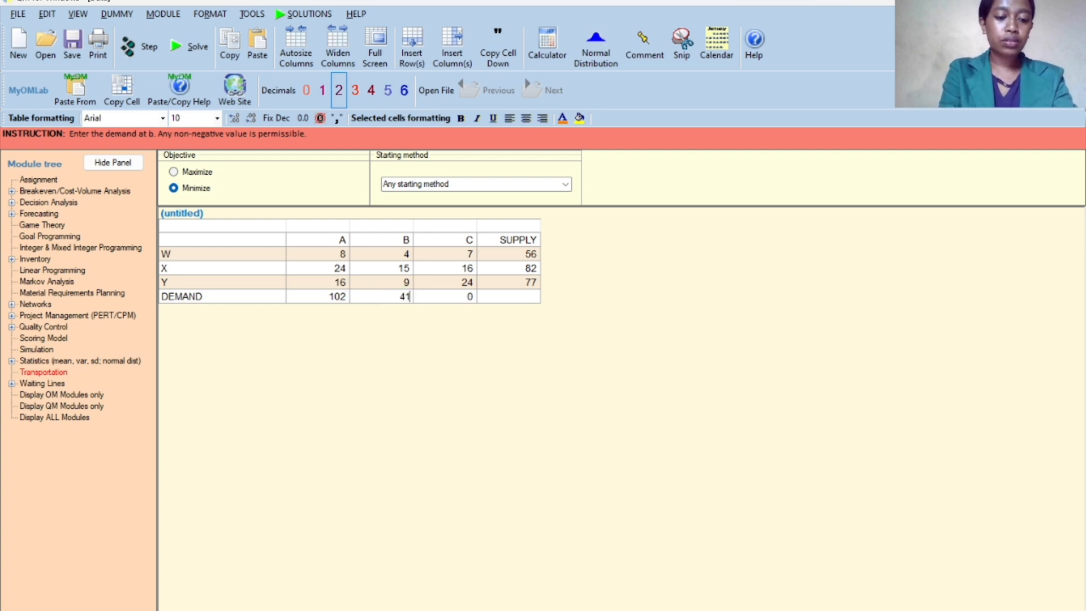
click(438, 298)
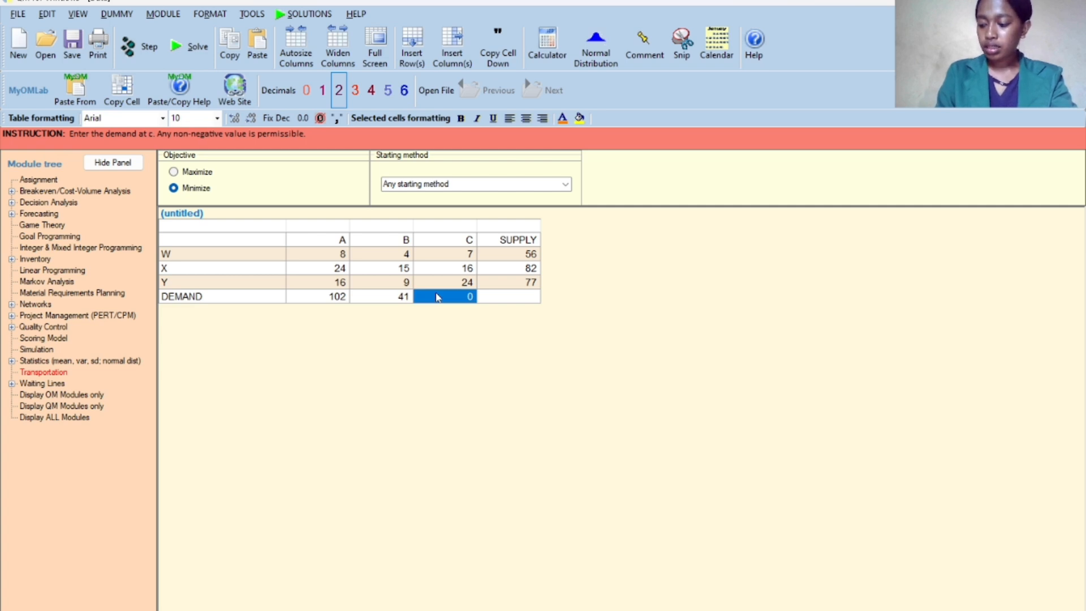
text(21)
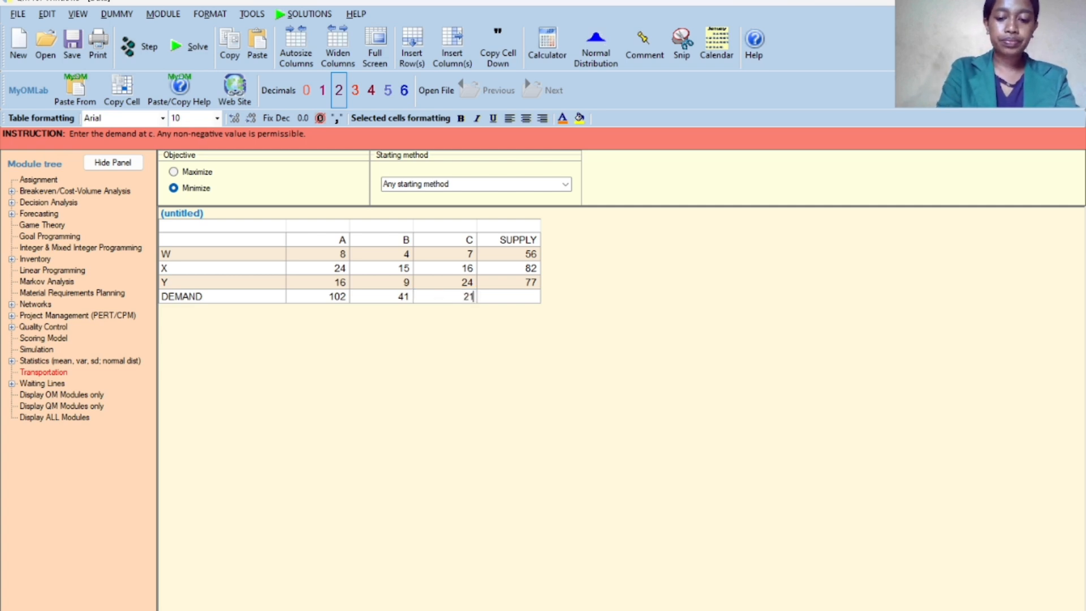
text(5)
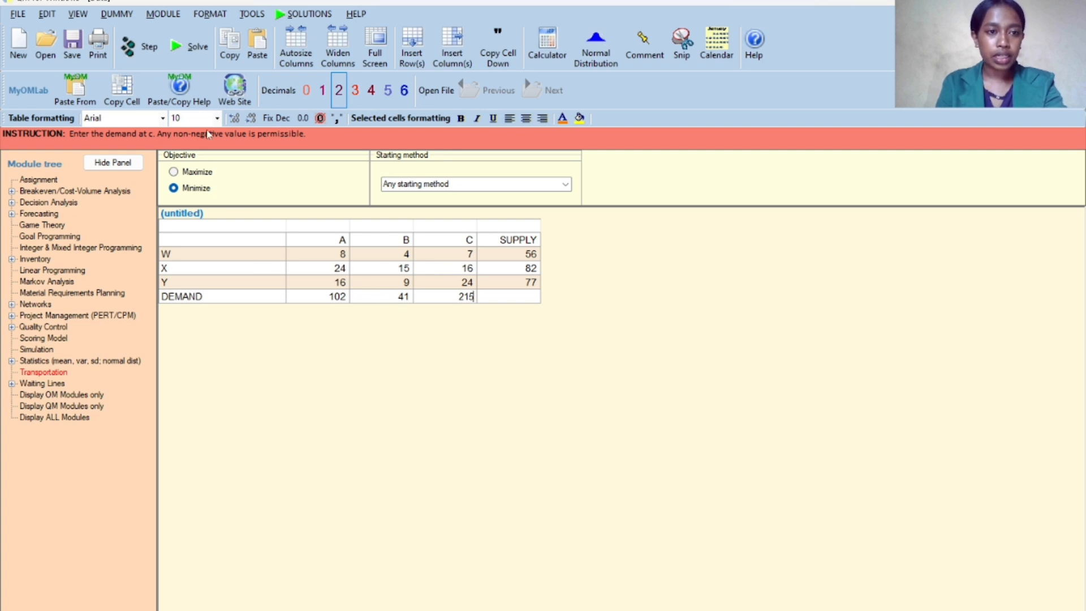
Step: Solve the transportation problem and open its Shipments with costs and Shipping list results
click(190, 47)
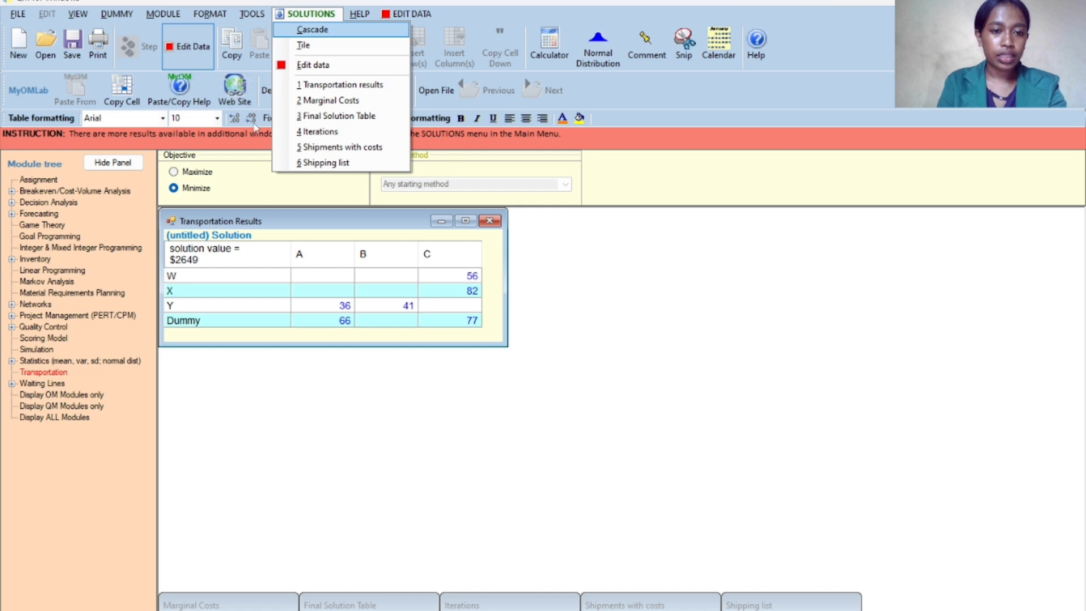
click(331, 362)
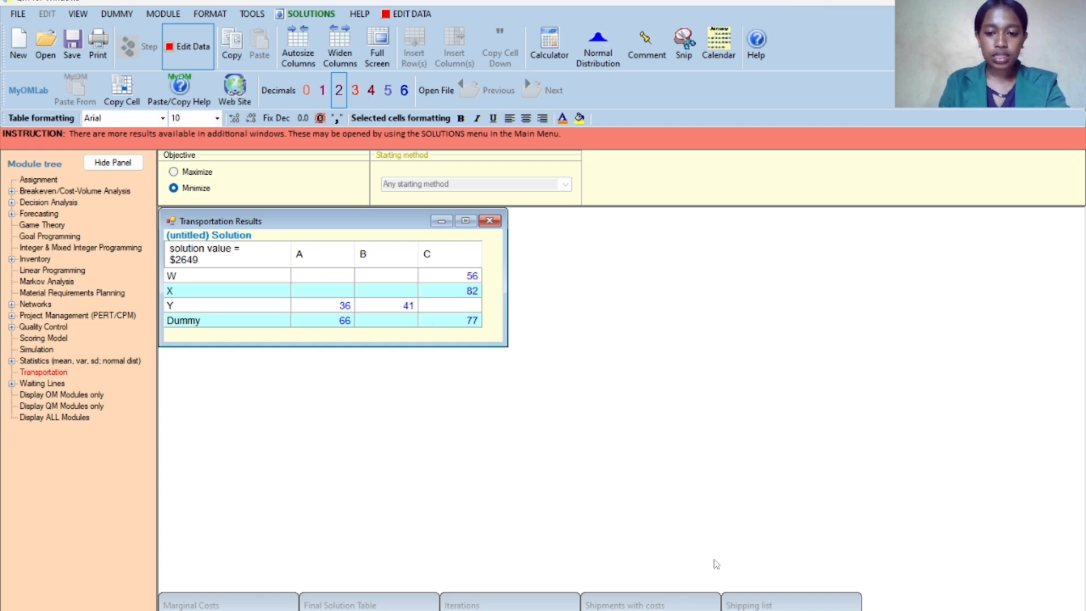
click(753, 603)
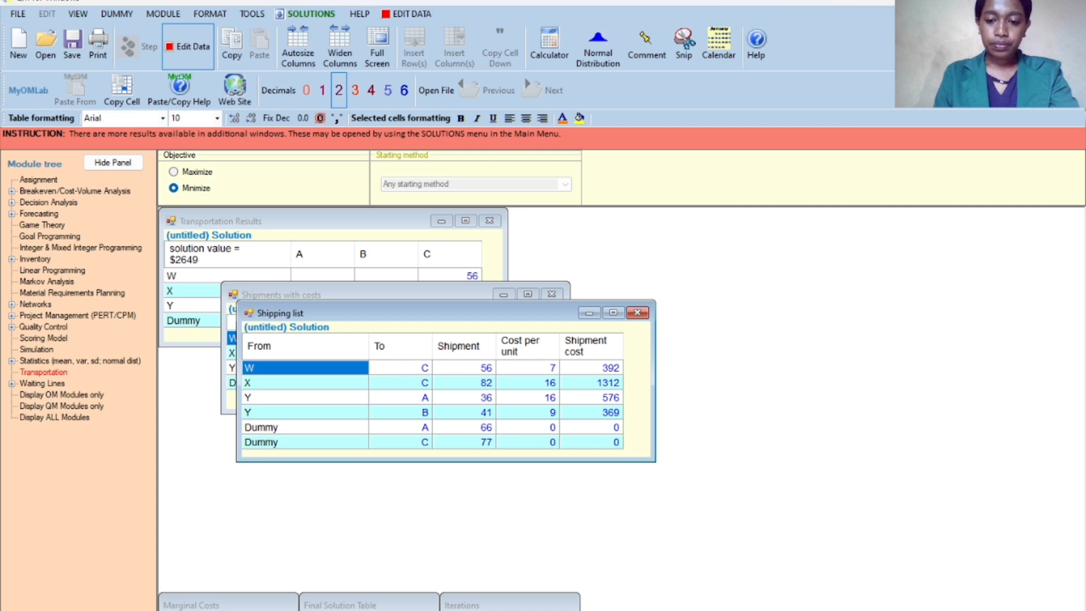
mouse_move(763, 610)
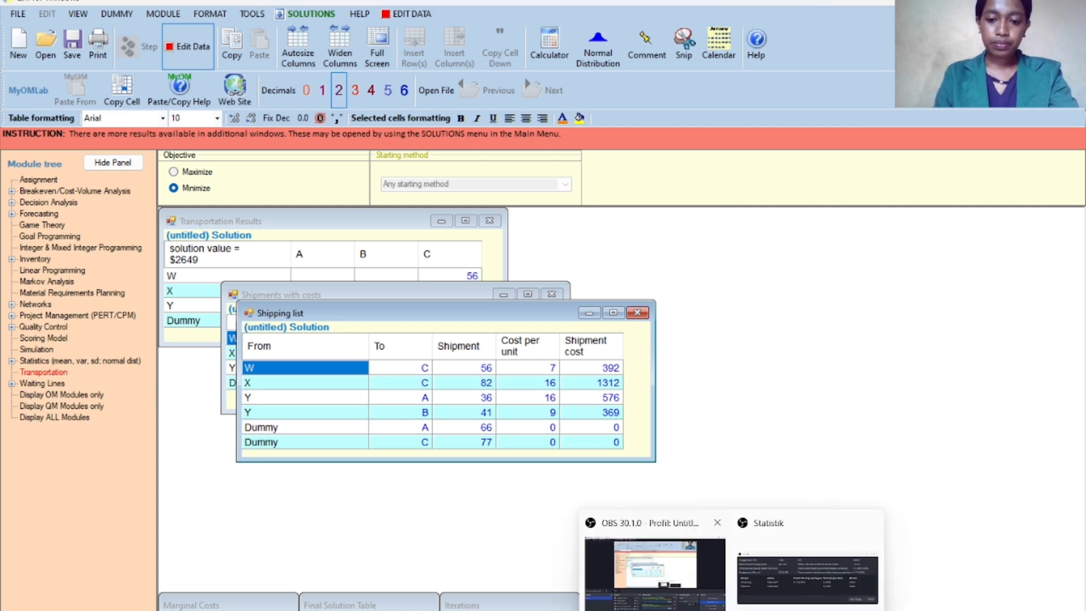
click(655, 572)
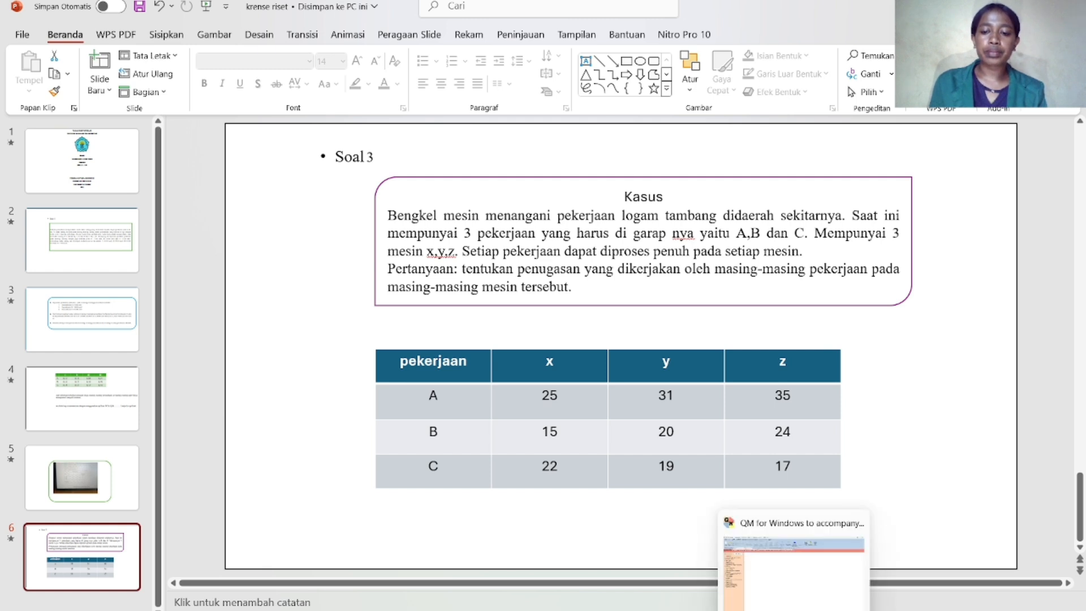
Step: Switch to QM for Windows and create a Transportation data set with 3 sources, 3 destinations and A, B, C row names
click(794, 610)
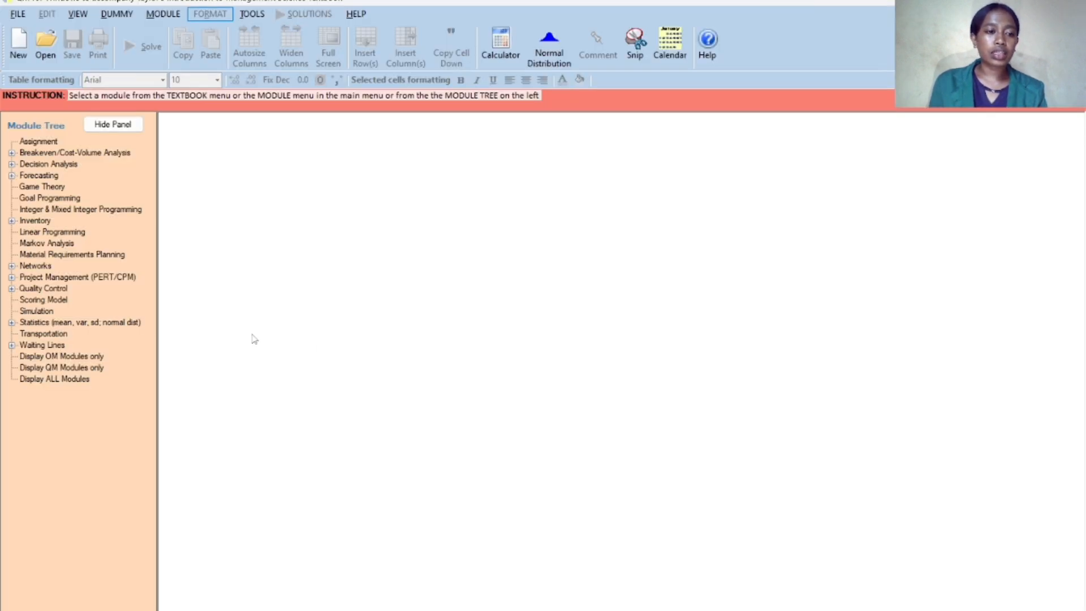
click(45, 334)
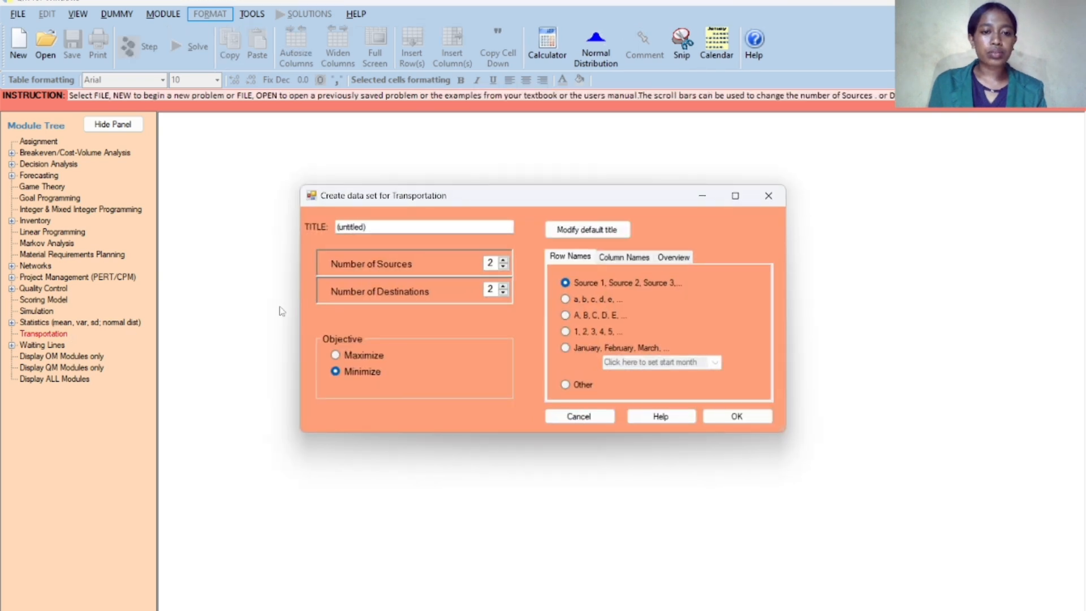
click(503, 260)
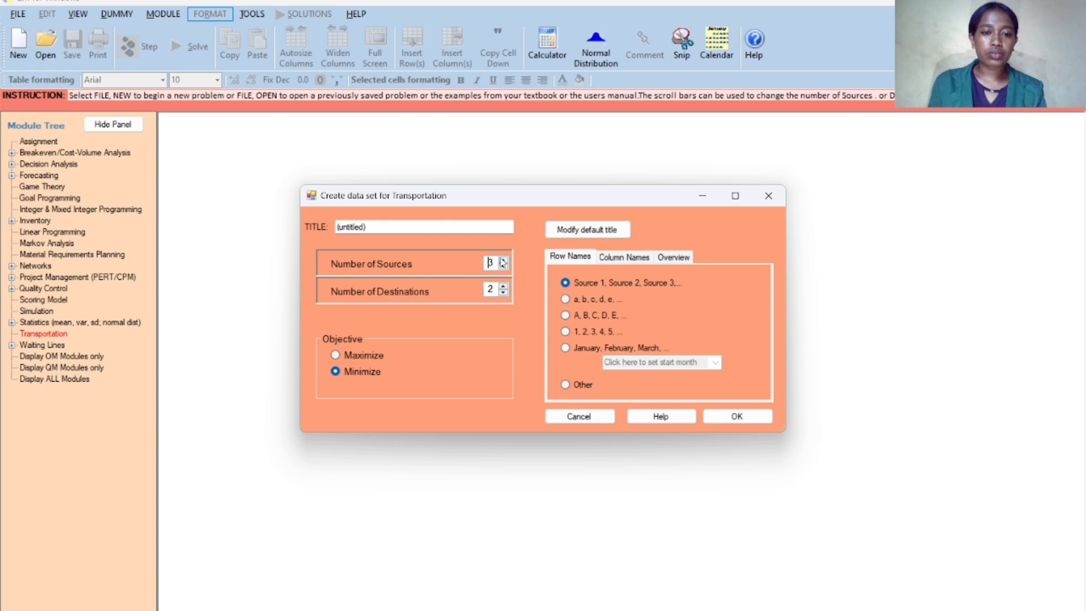
click(503, 287)
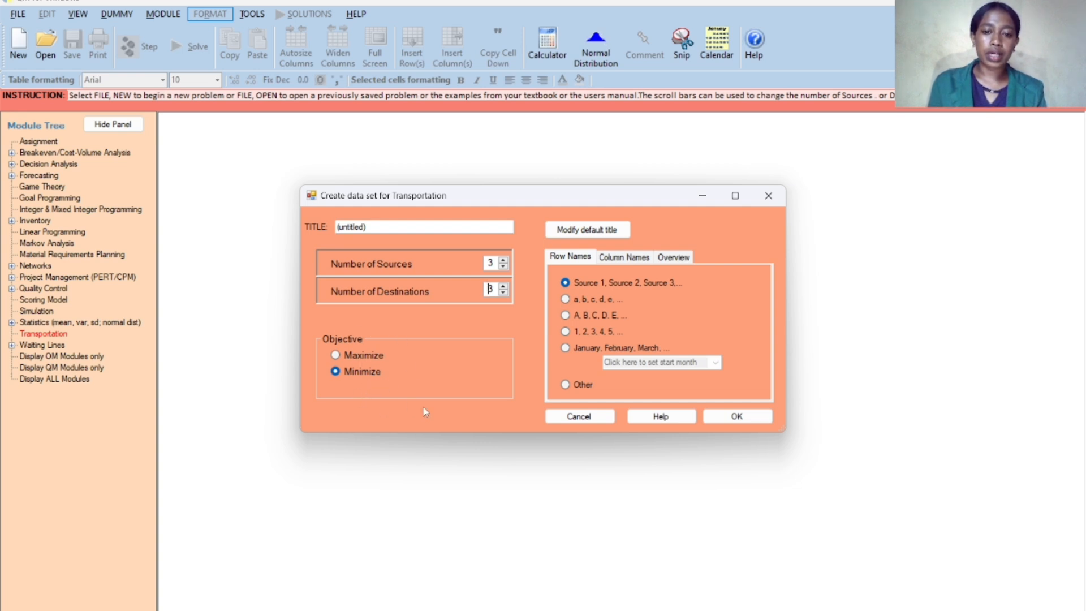
click(566, 316)
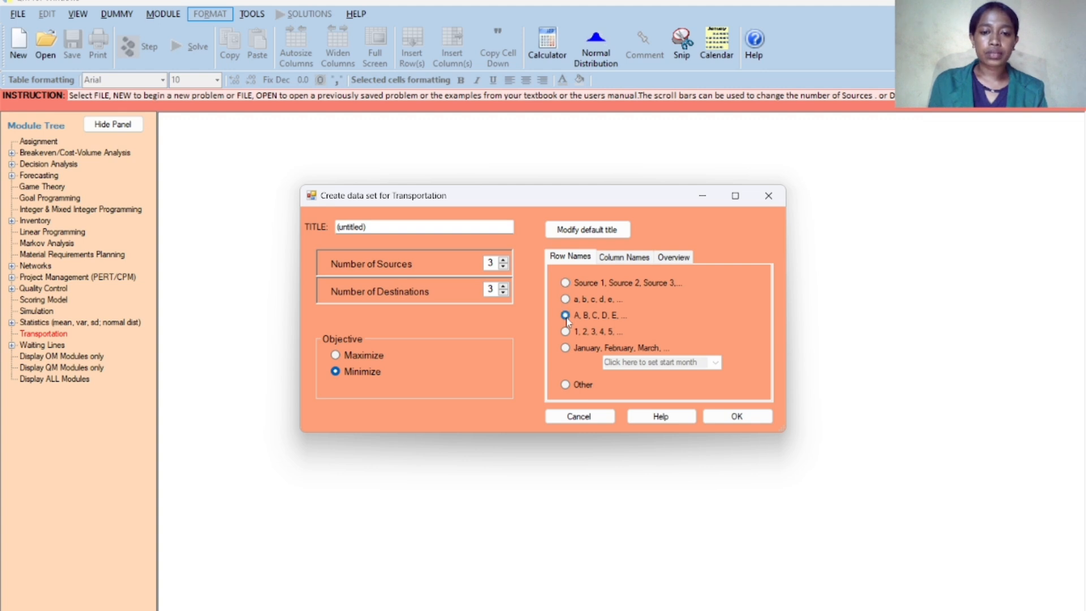
click(730, 418)
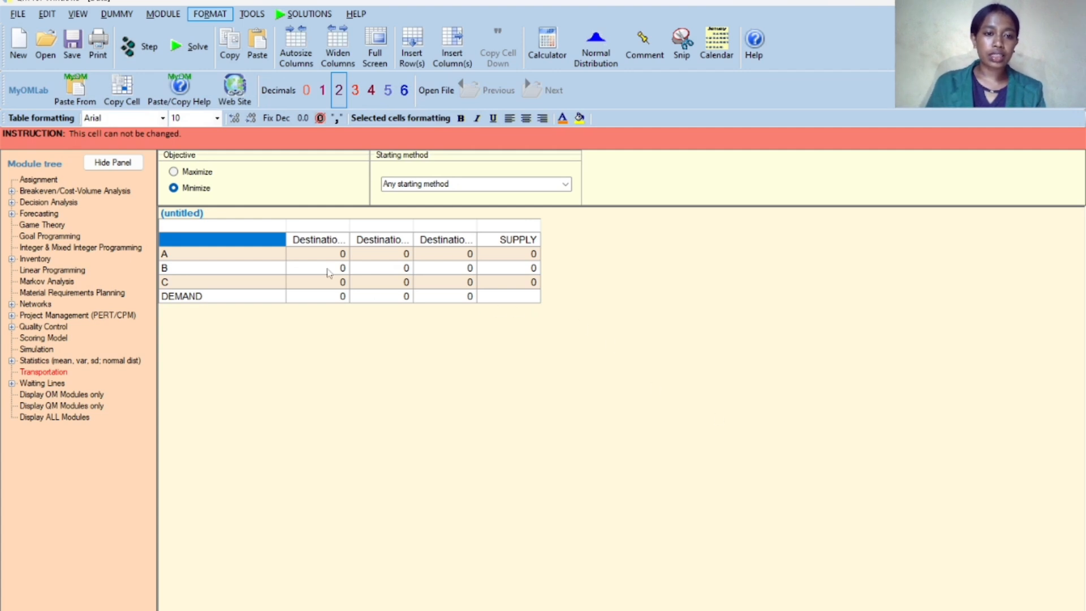
Step: Name the three destinations X, Y and Z
click(315, 240)
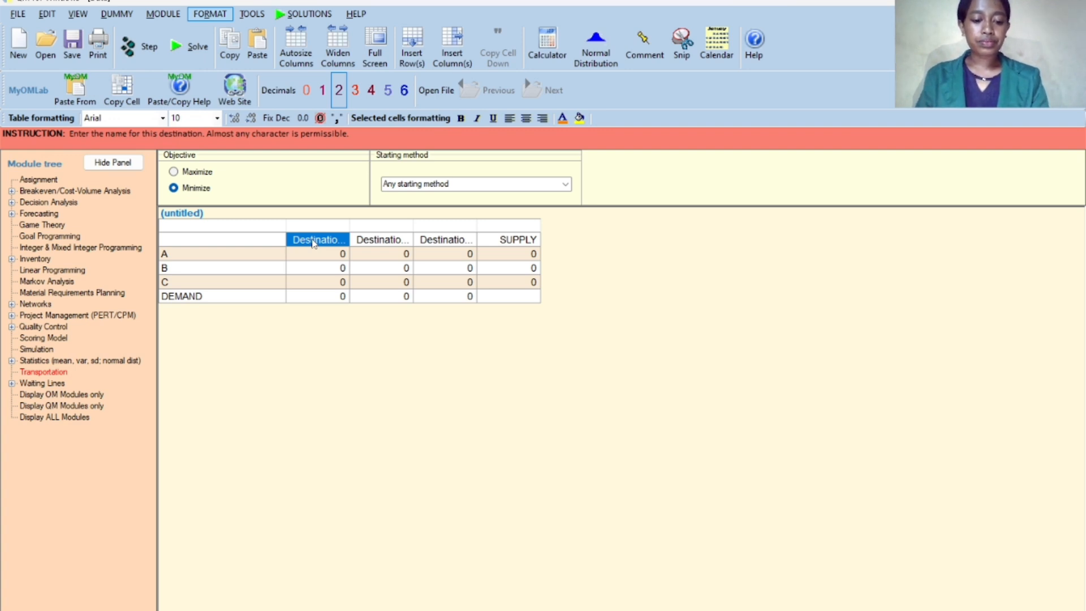
text(X)
click(364, 242)
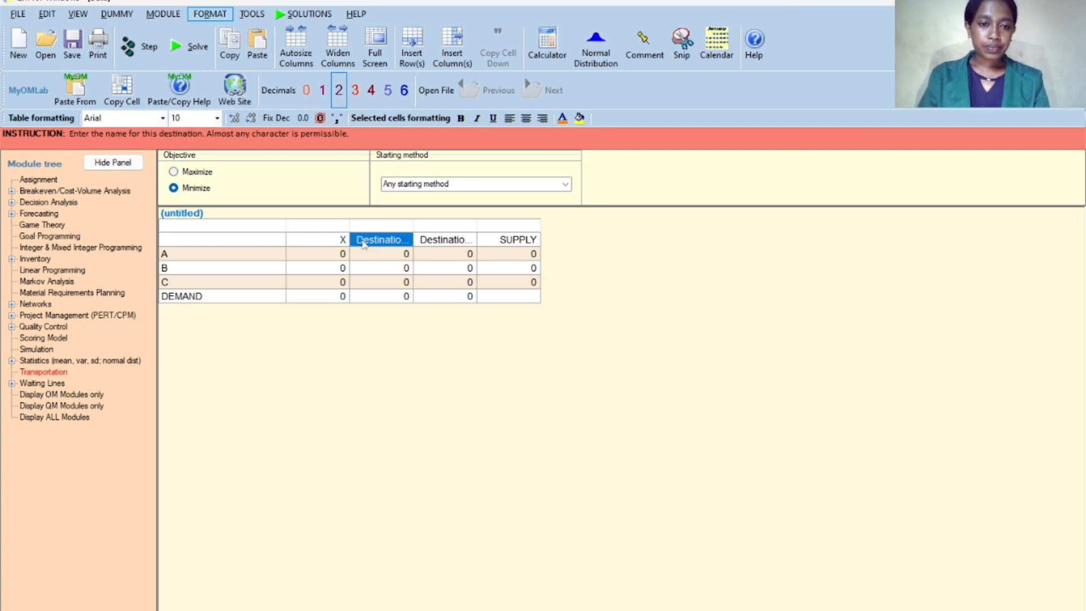
text(Y)
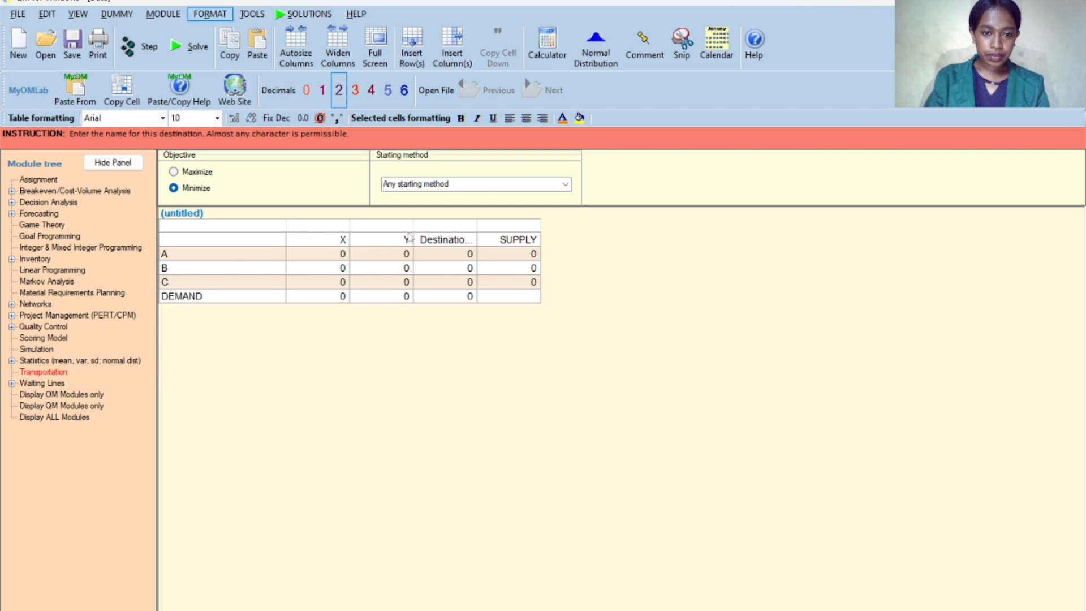
click(431, 240)
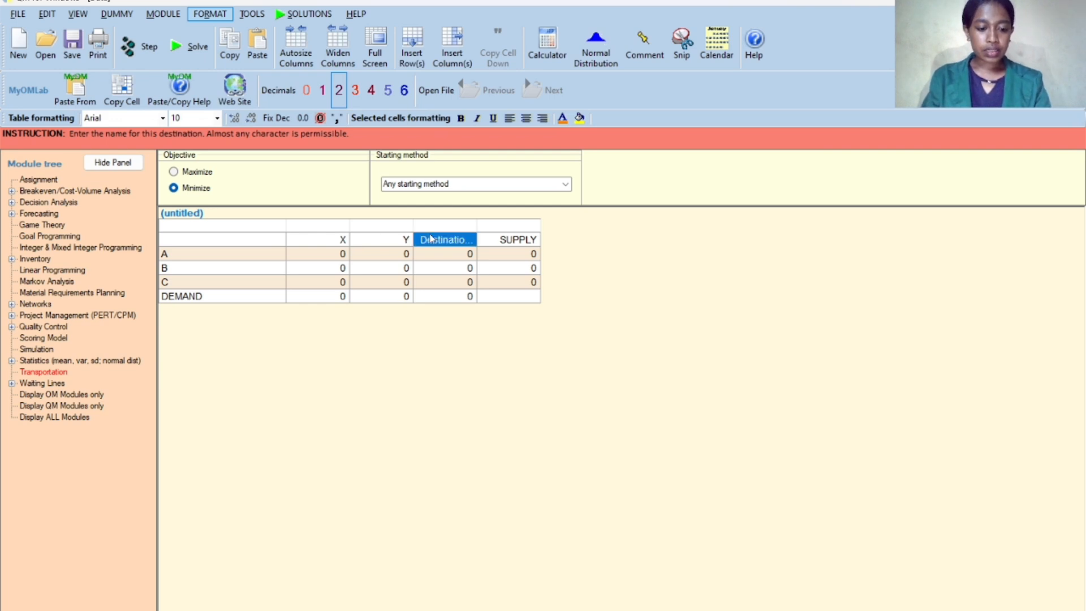
text(Z)
Step: Enter the unit costs to destination X: 25 from A, 15 from B and 22 from C
click(338, 255)
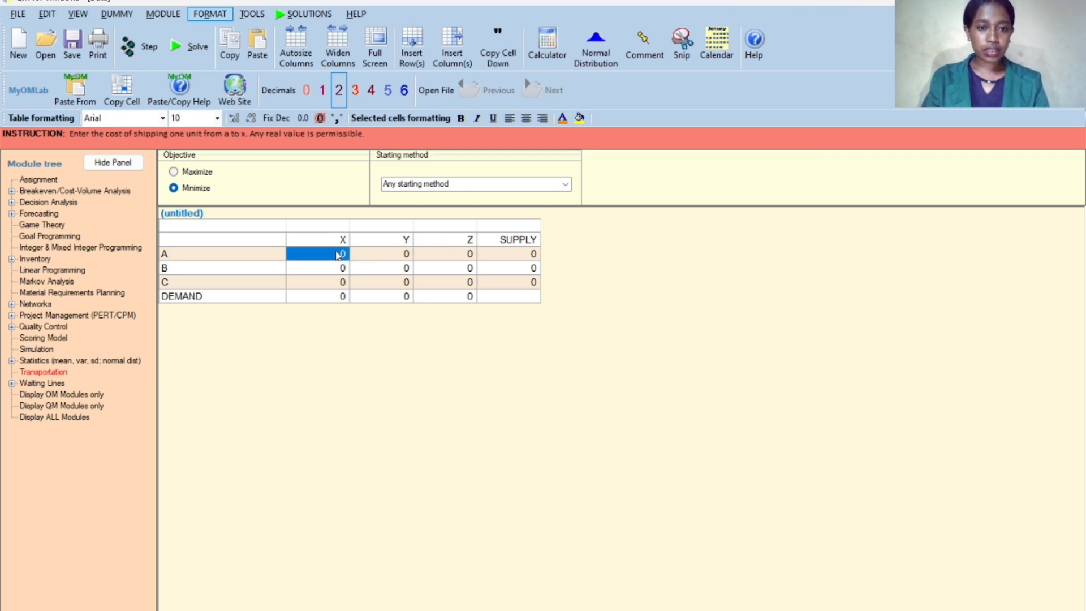
text(25)
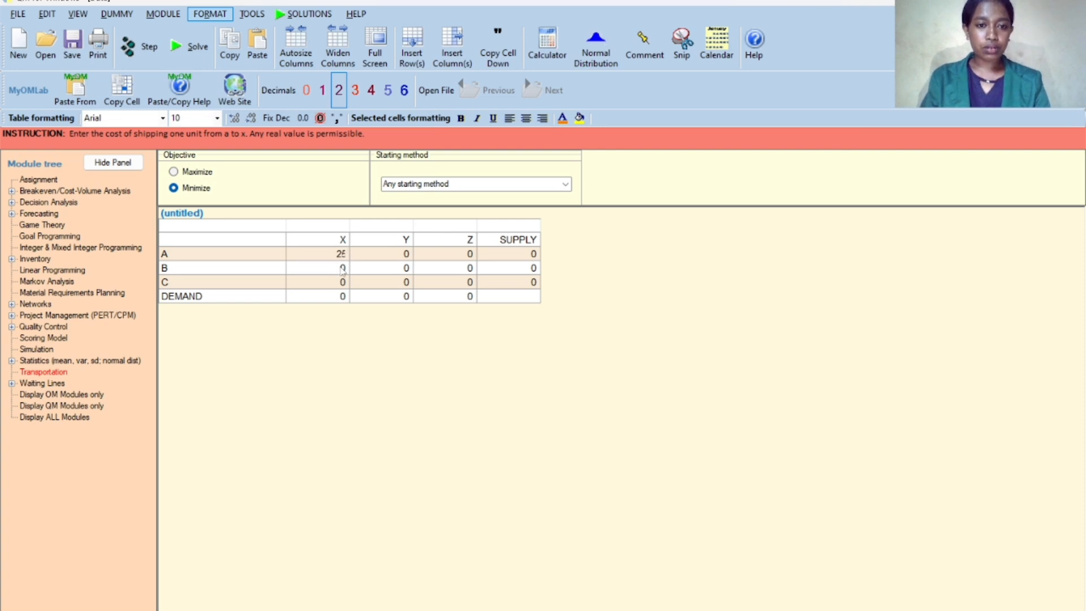
click(342, 270)
text(15)
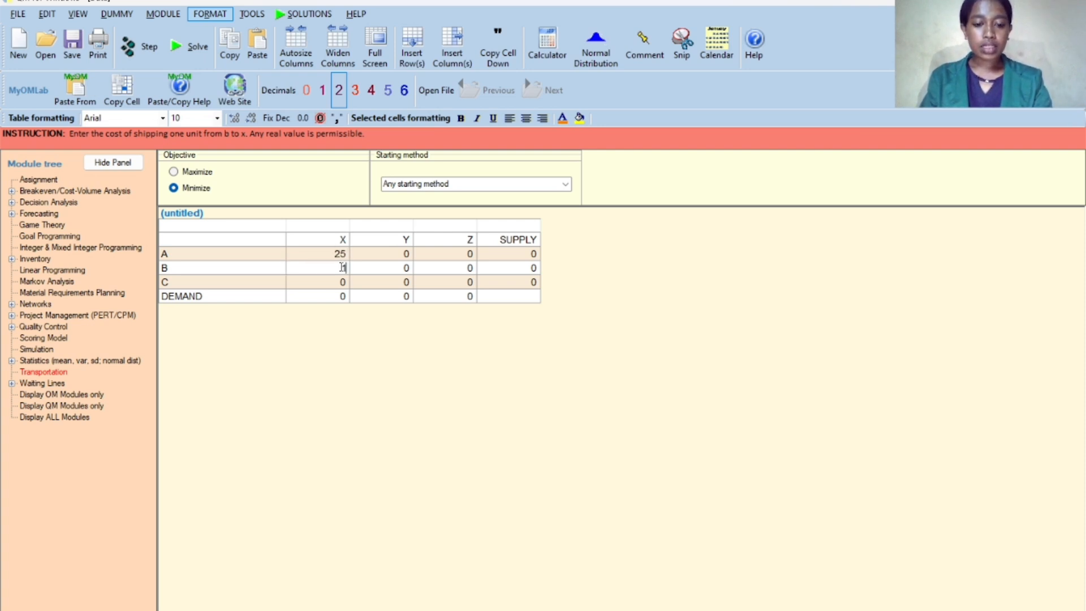
click(343, 283)
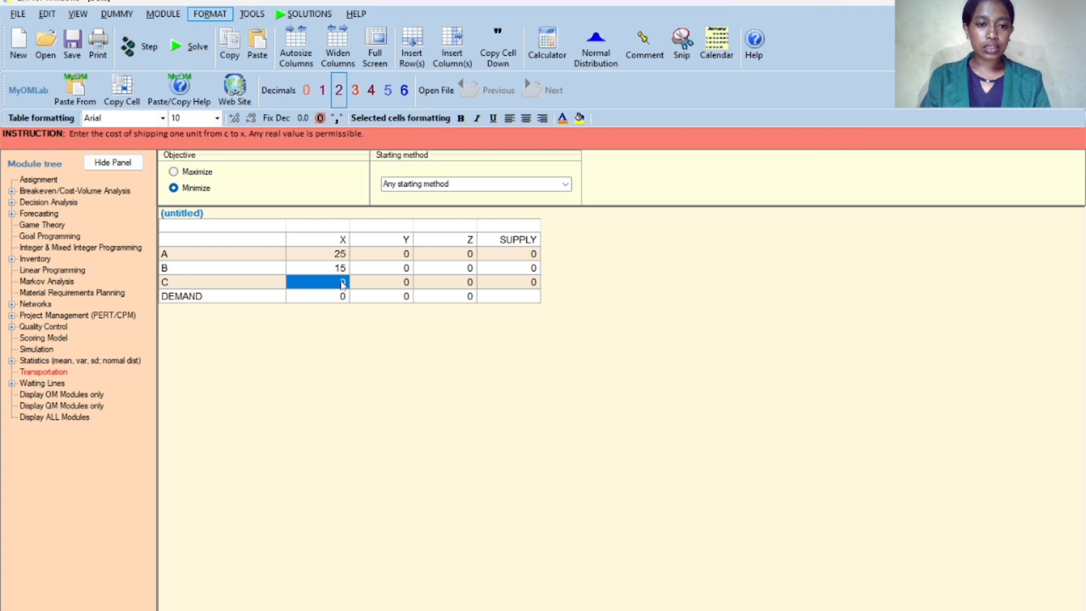
text(22)
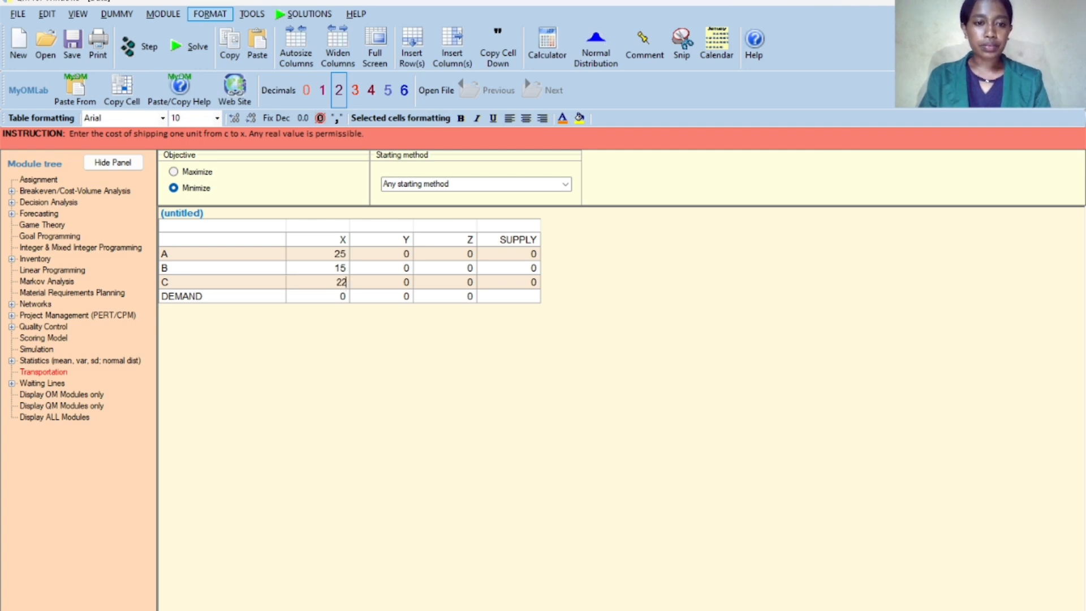
Step: Enter the unit costs to destination Y: 31 from A, 20 from B and 19 from C
click(401, 258)
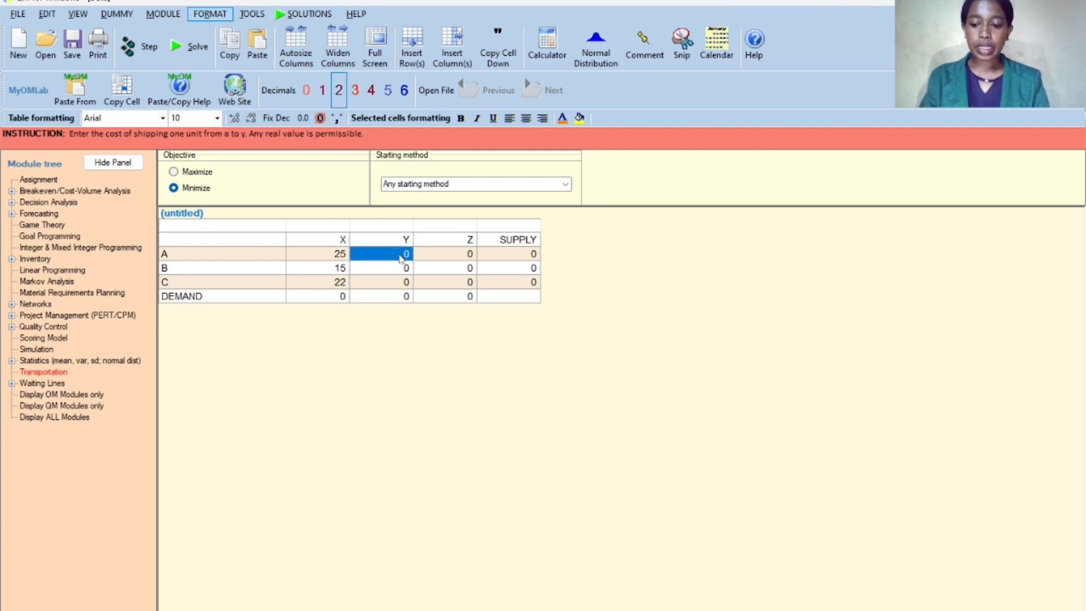
text(31)
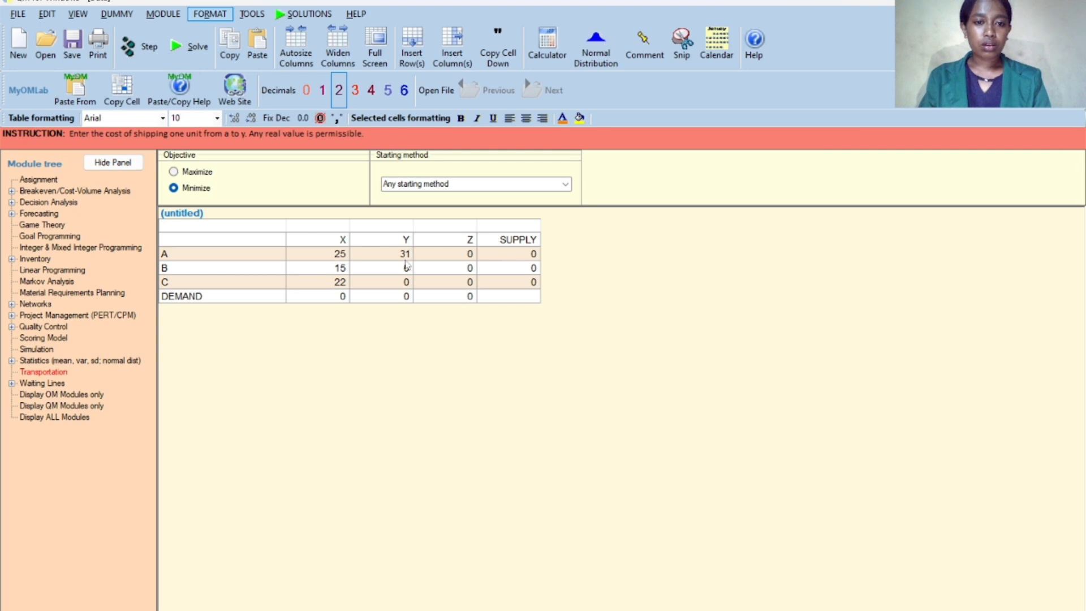
click(408, 269)
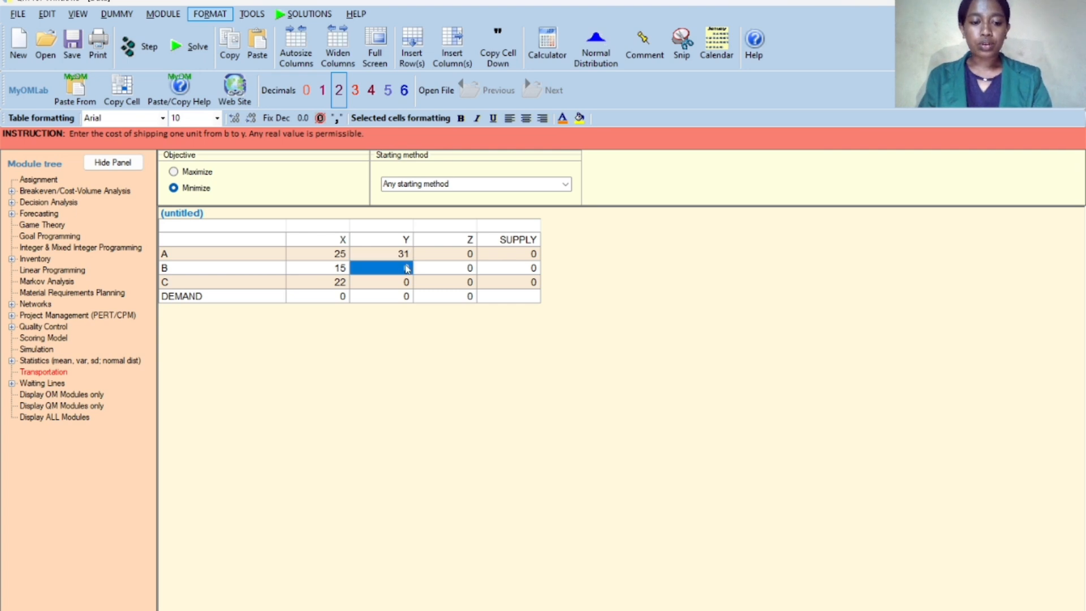
text(20)
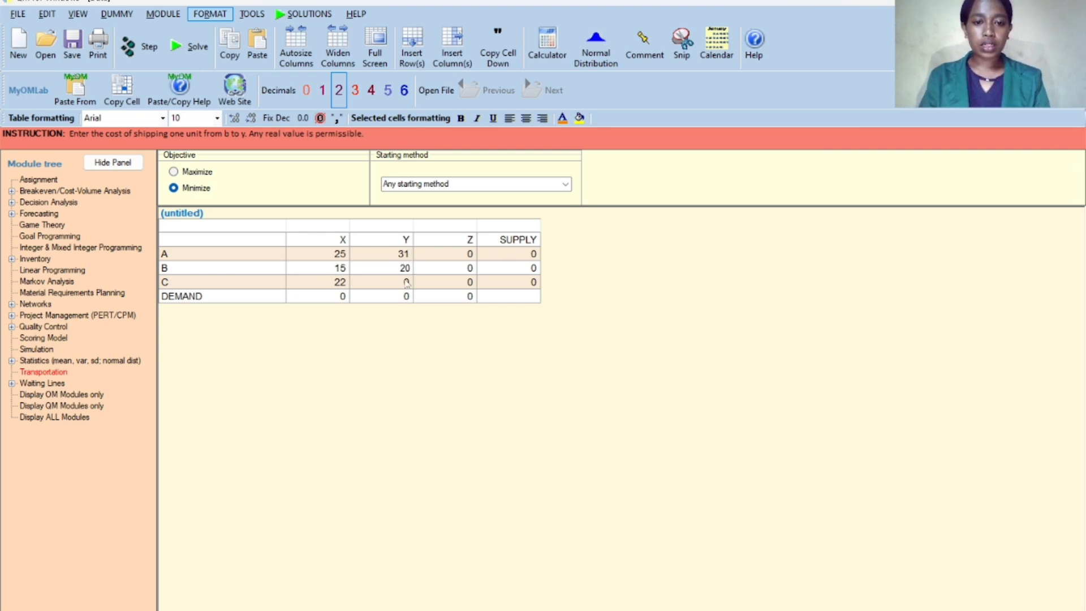
click(407, 283)
text(19)
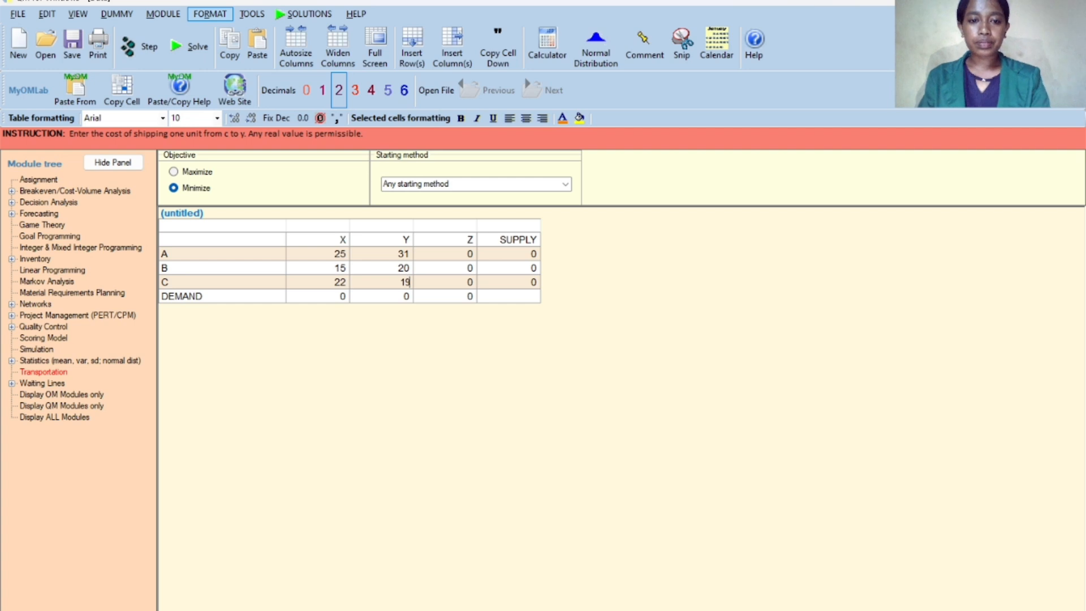
Step: Enter the unit costs to destination Z: 35 from A, 24 from B and 17 from C
click(462, 257)
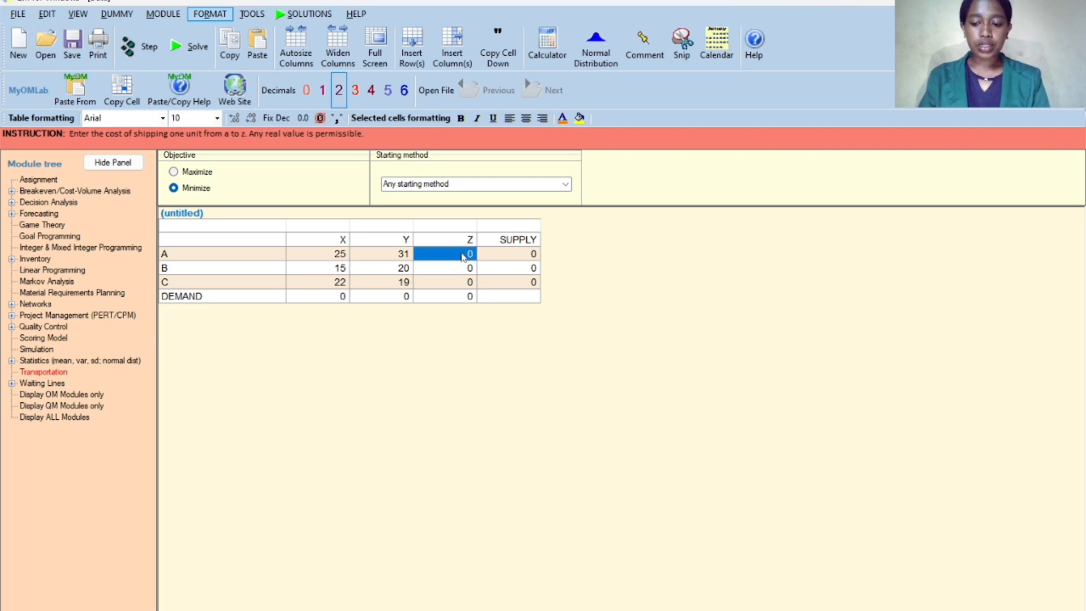
text(35)
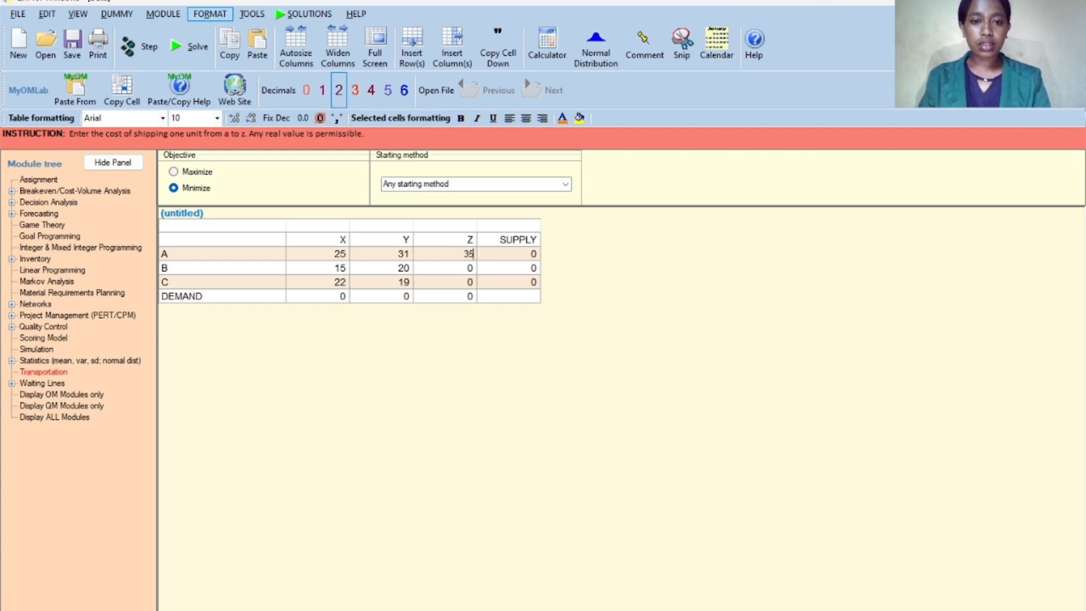
click(463, 270)
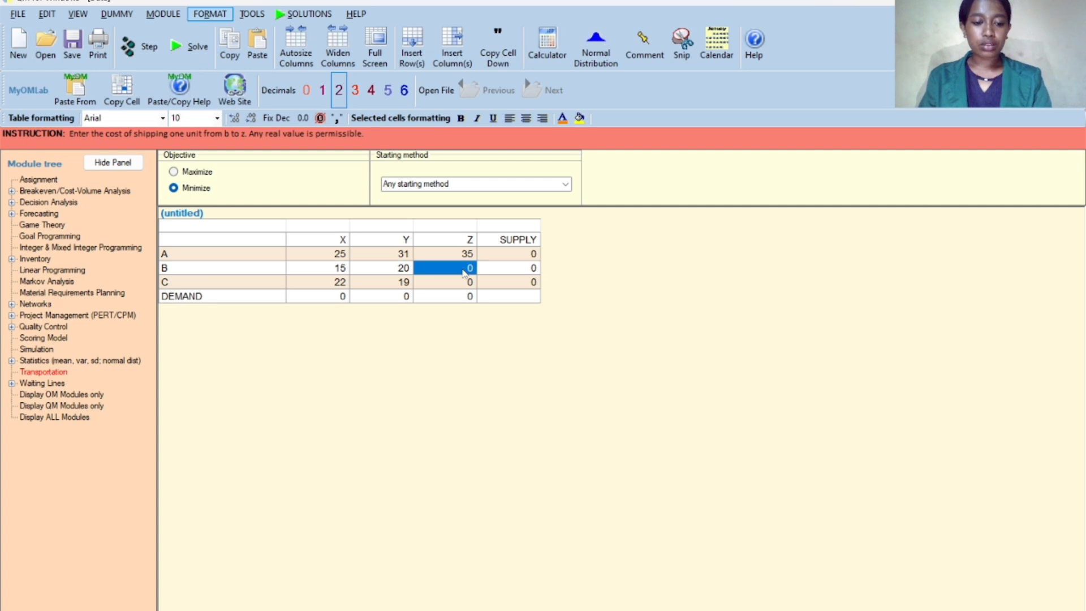
text(24)
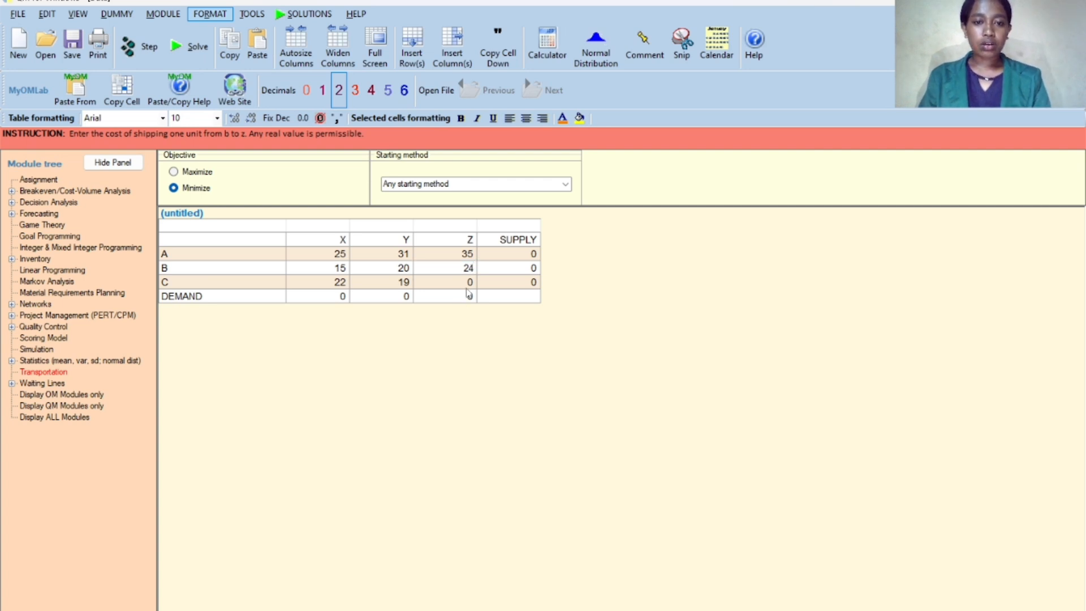
click(469, 286)
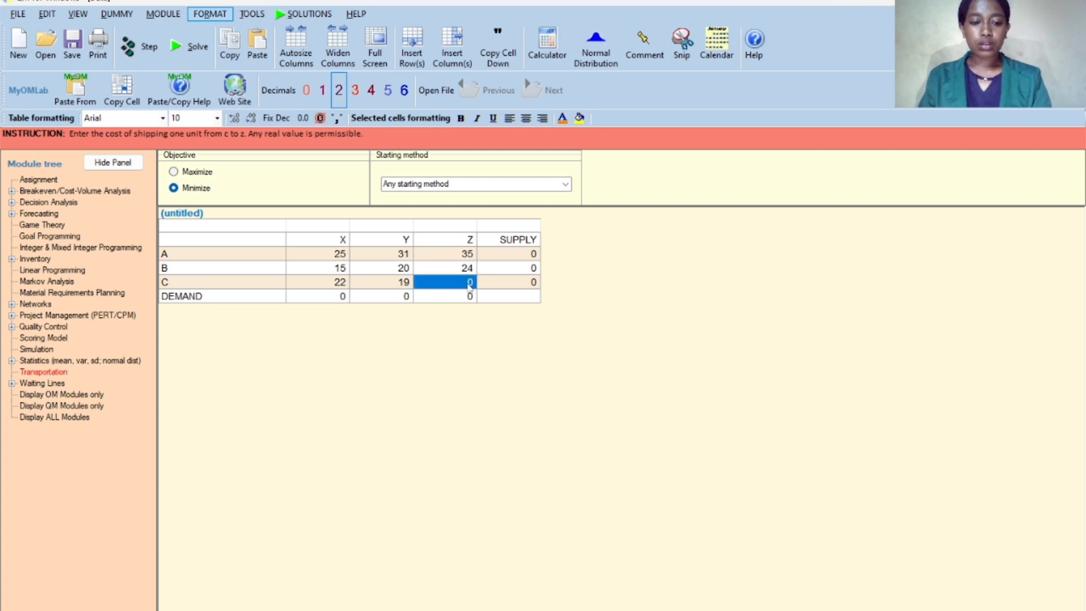
text(17)
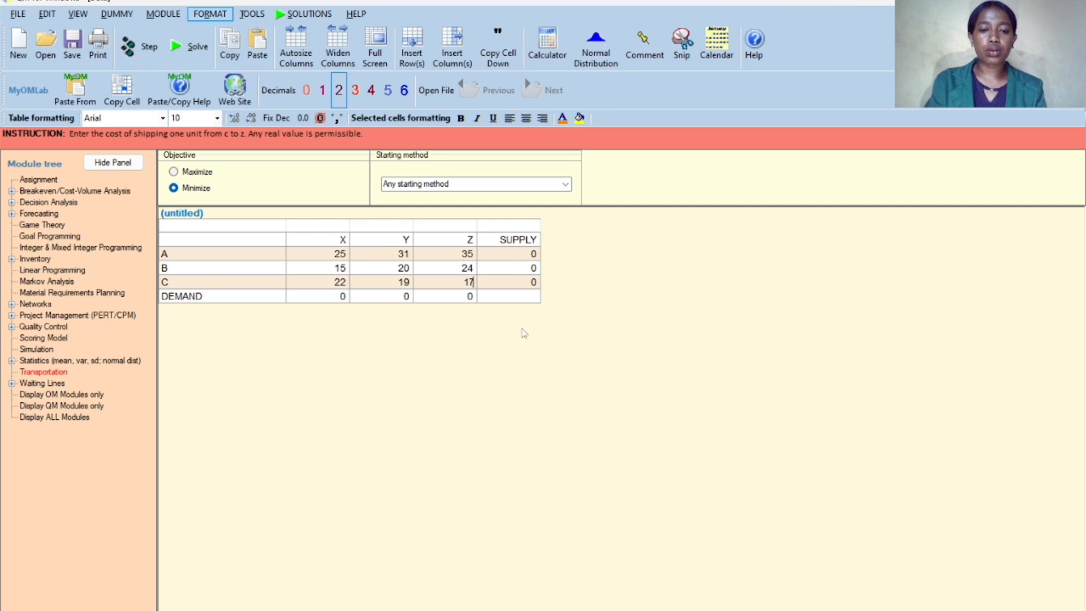
Step: Solve the transportation problem for A, B, C and X, Y, Z and open its Shipping list results
click(195, 43)
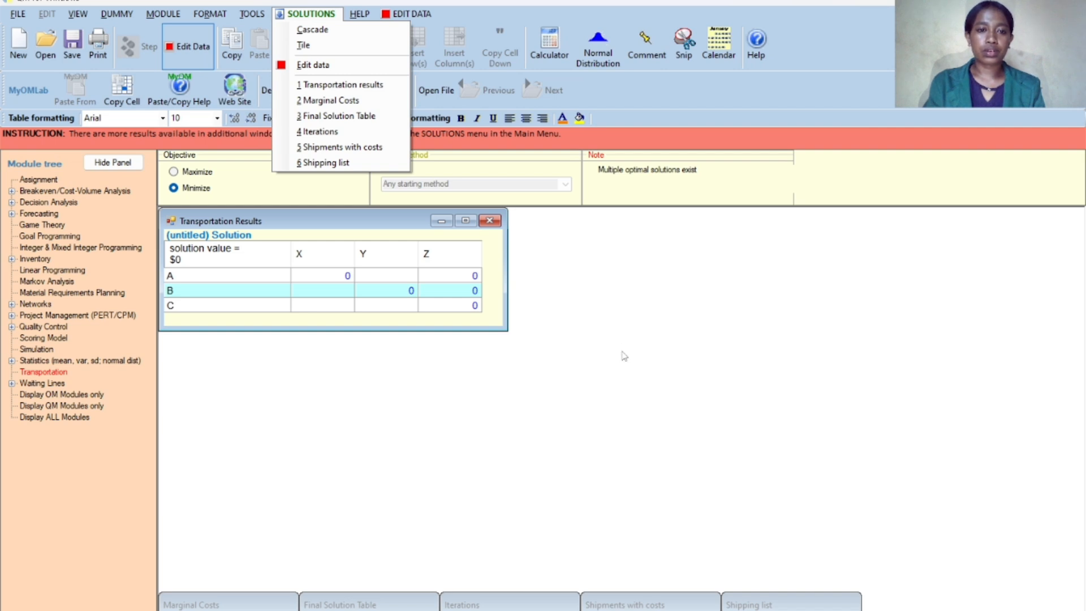
click(624, 356)
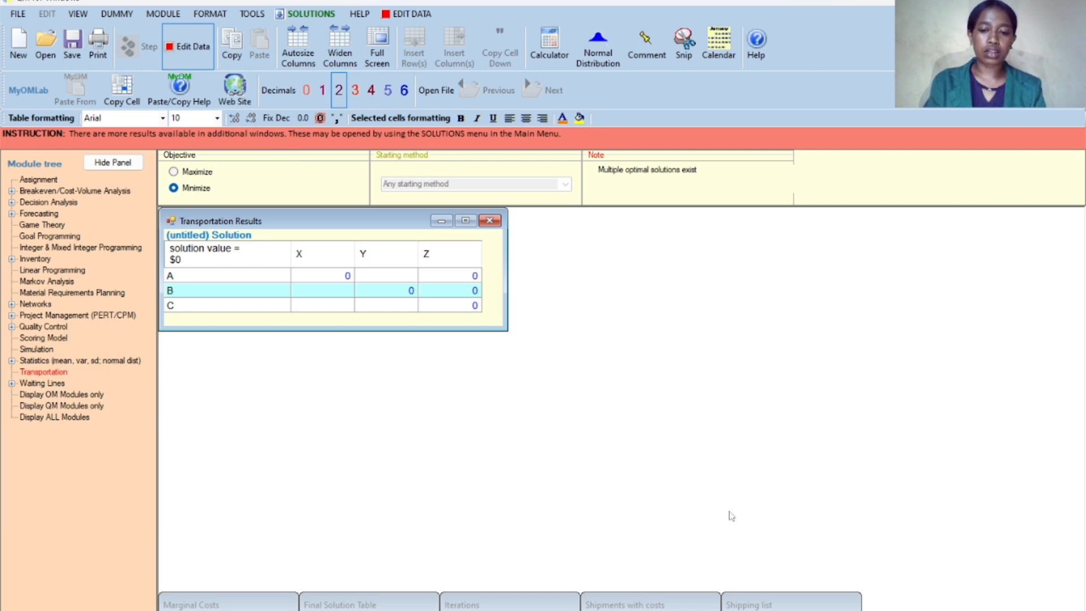
click(753, 601)
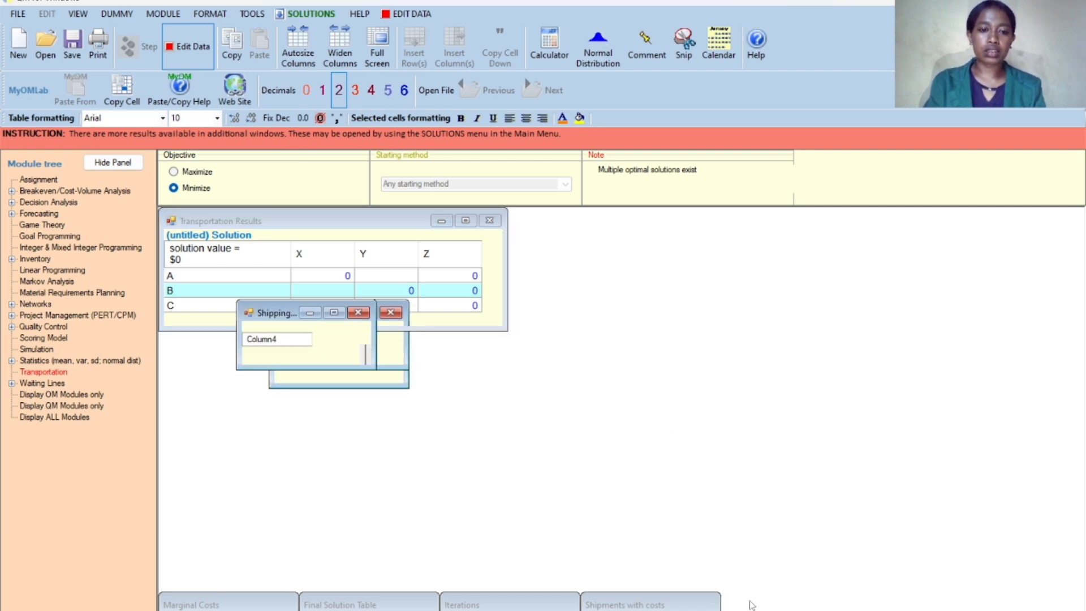